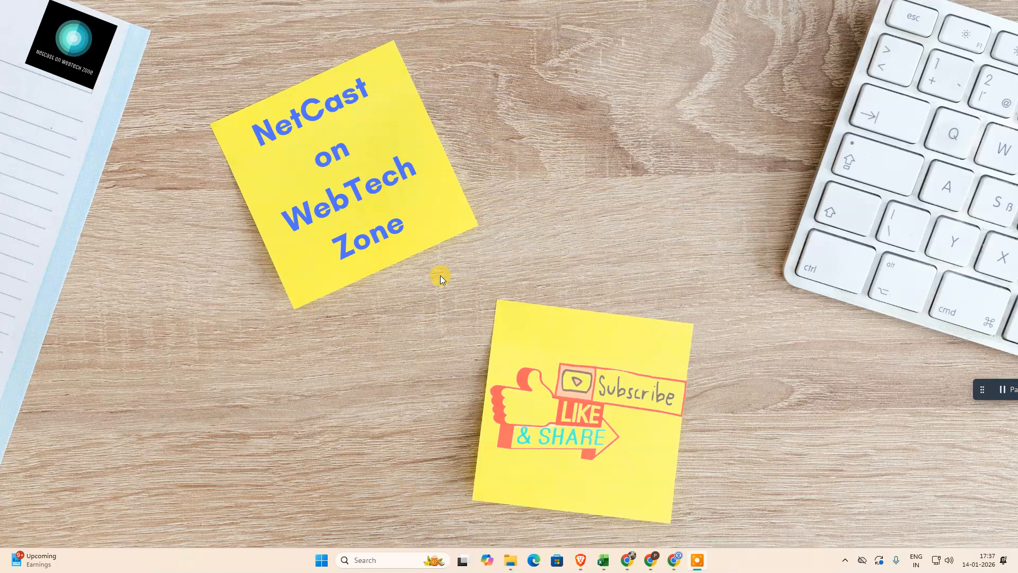
pyautogui.rightClick(384, 126)
pyautogui.click(419, 164)
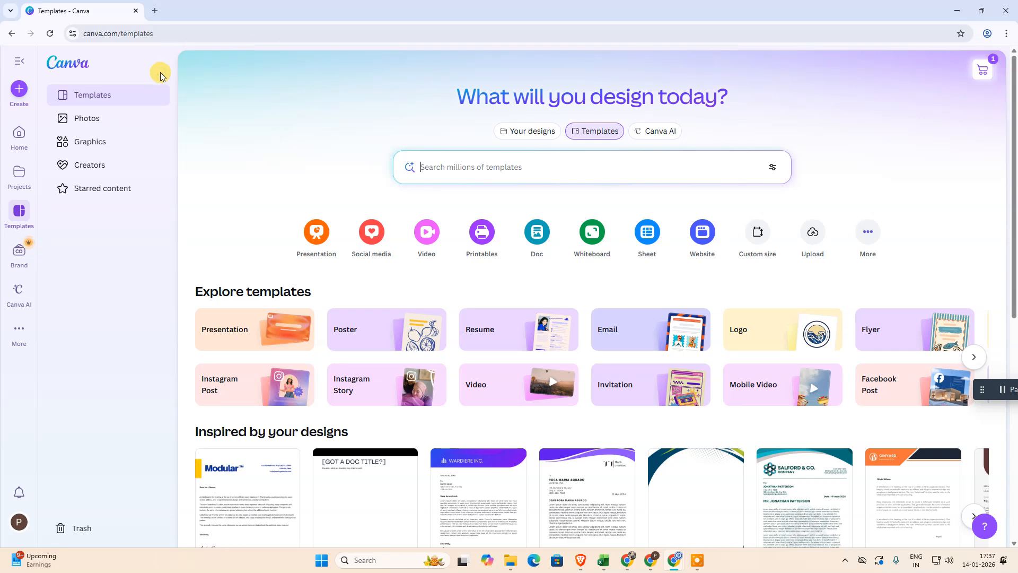
# Create a new blank Presentation (16:9) design
pyautogui.click(18, 89)
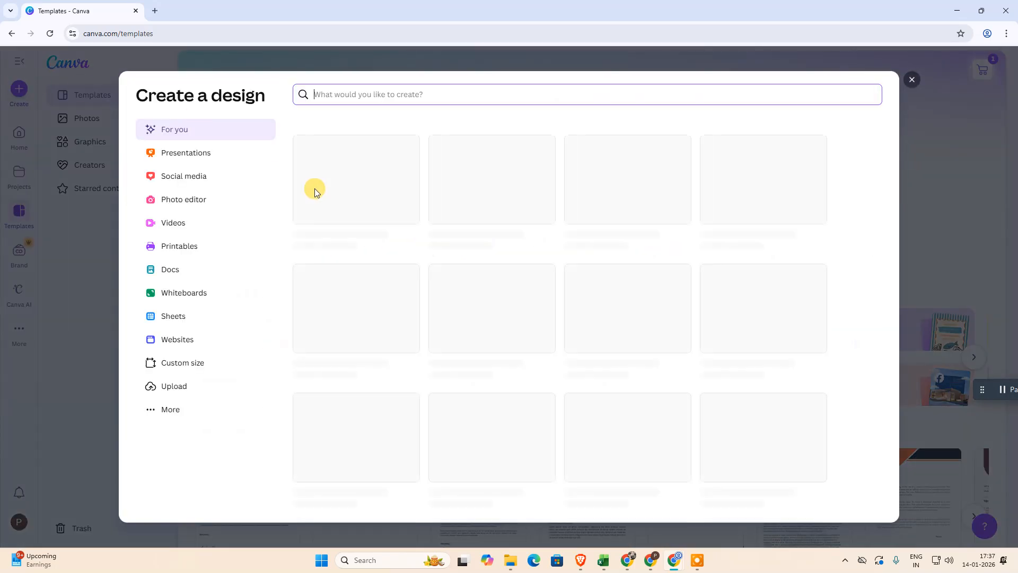
pyautogui.click(179, 153)
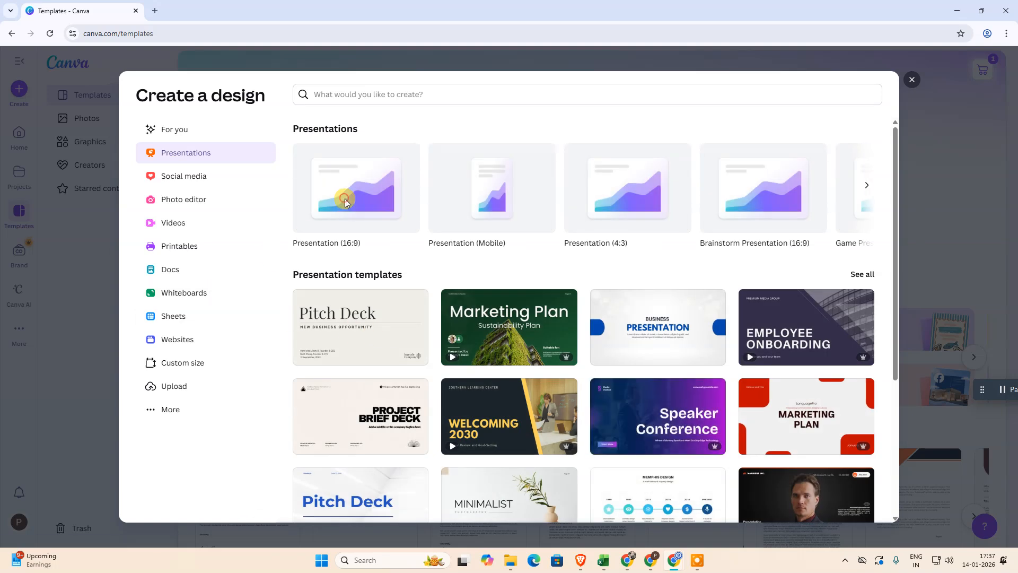
pyautogui.click(345, 203)
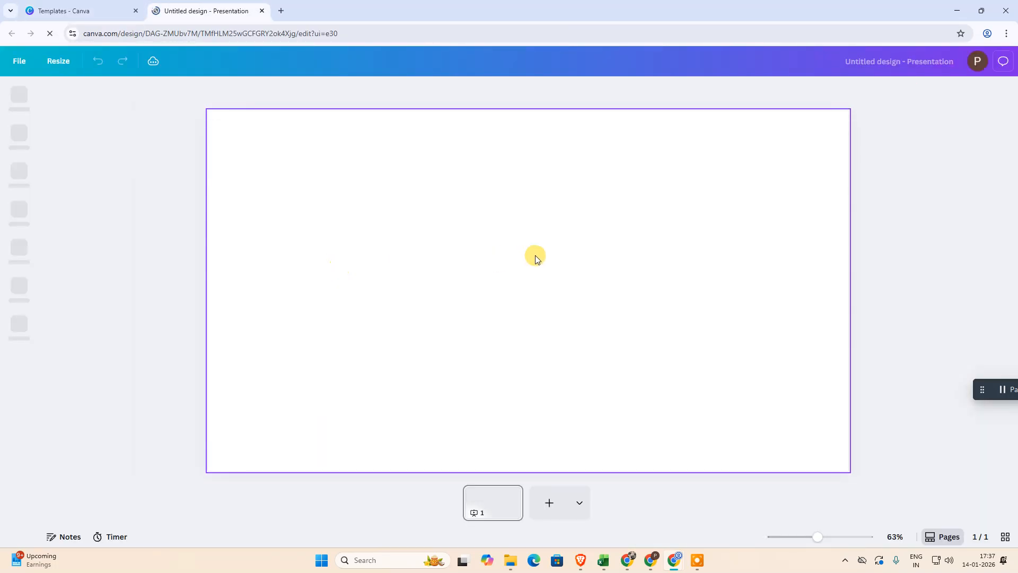
pyautogui.click(950, 182)
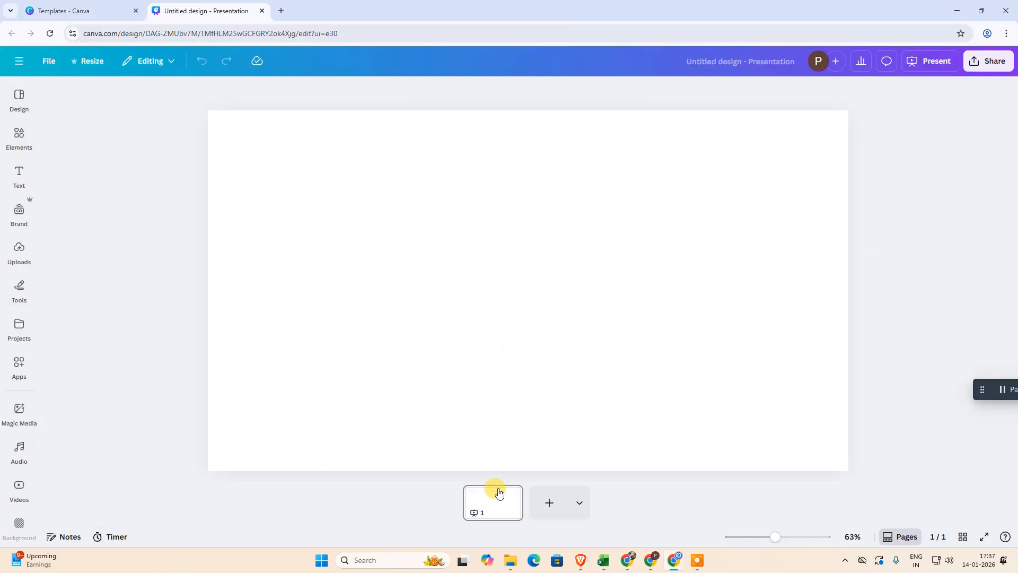
pyautogui.click(476, 283)
pyautogui.click(914, 198)
pyautogui.click(597, 255)
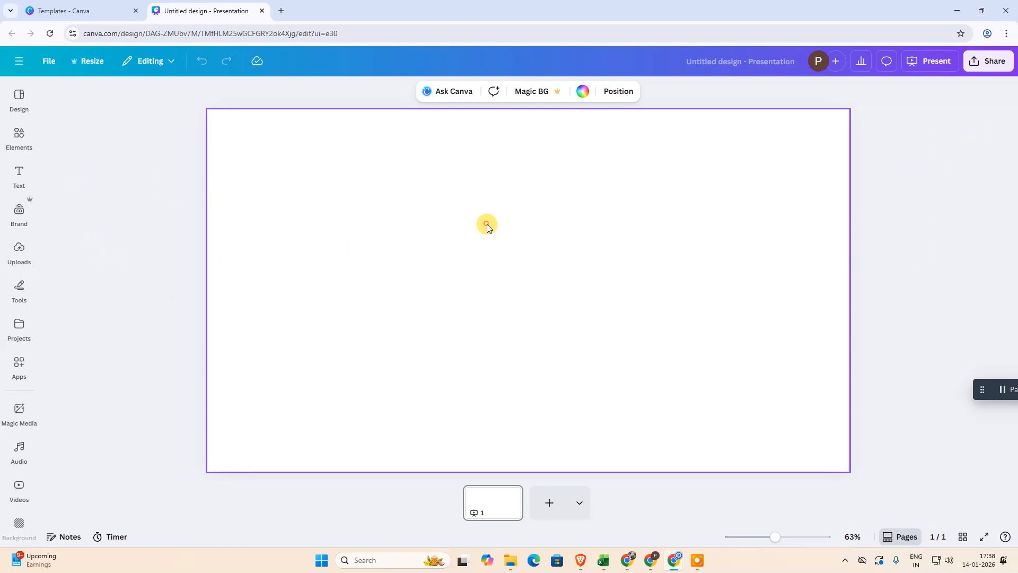
# Search the design elements for "city road"
pyautogui.click(19, 139)
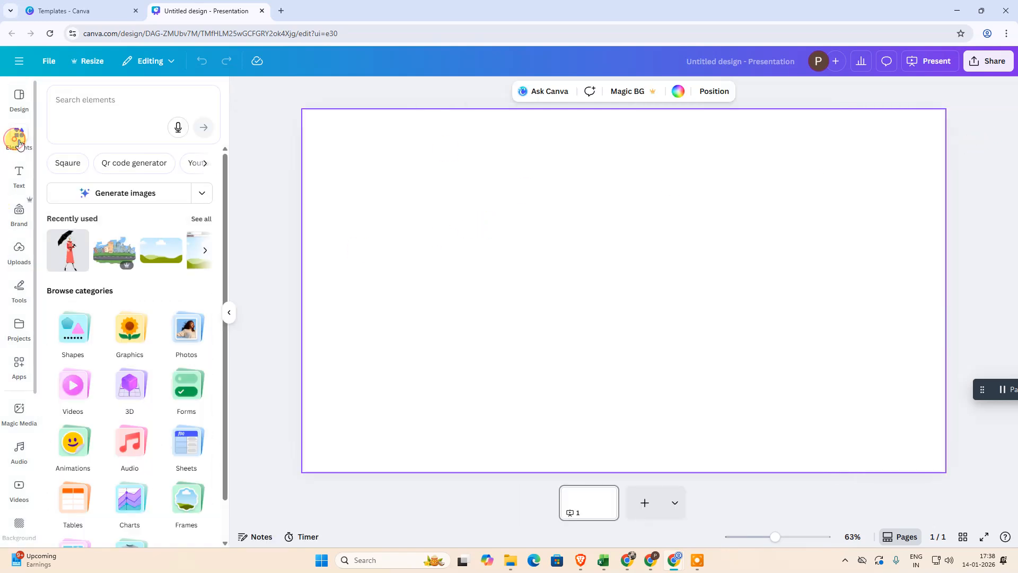
pyautogui.click(108, 100)
pyautogui.write('ci')
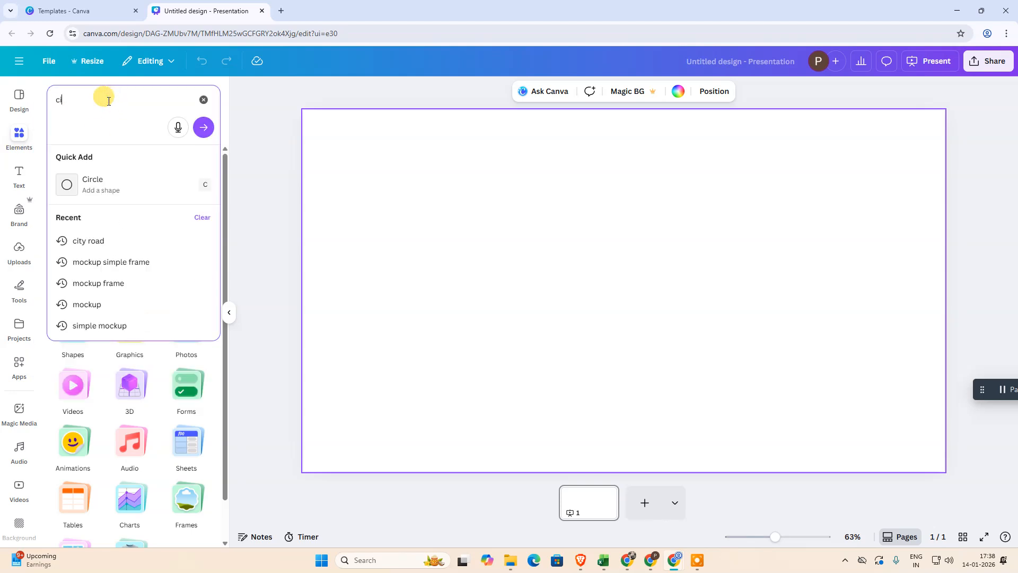
pyautogui.write('try raod with')
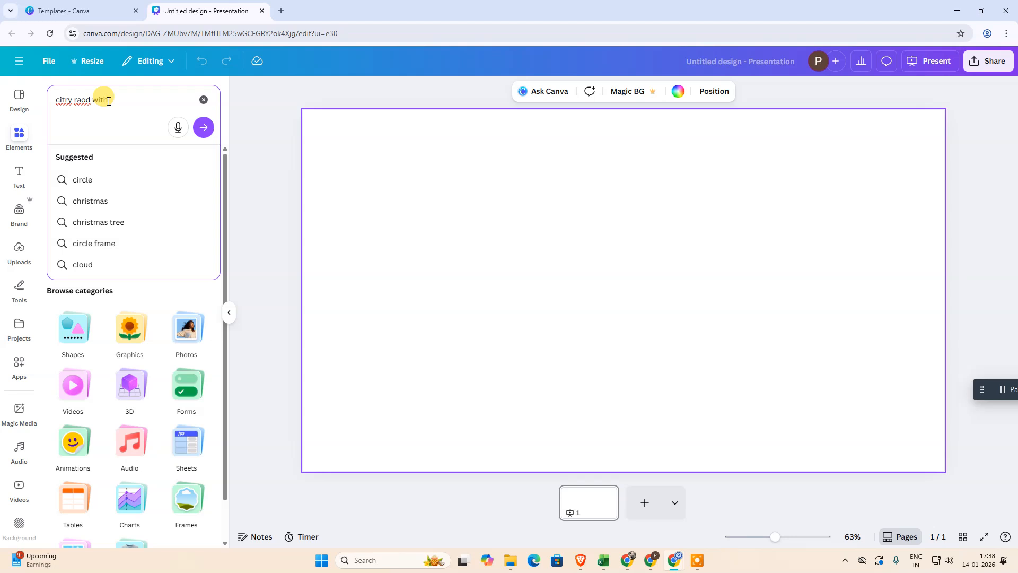
pyautogui.press('BackSpace')
pyautogui.press('BackSpace')
pyautogui.press('BackSpace')
pyautogui.press('BackSpace')
pyautogui.press('BackSpace')
pyautogui.press('BackSpace')
pyautogui.press('BackSpace')
pyautogui.press('BackSpace')
pyautogui.press('BackSpace')
pyautogui.press('BackSpace')
pyautogui.press('BackSpace')
pyautogui.press('BackSpace')
pyautogui.press('BackSpace')
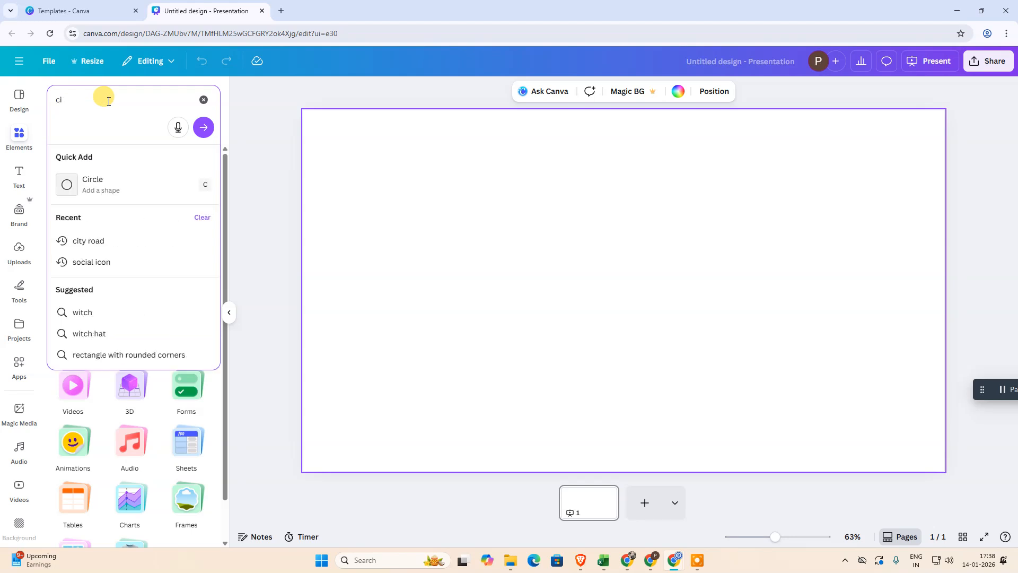
pyautogui.write('ty road')
pyautogui.press('Return')
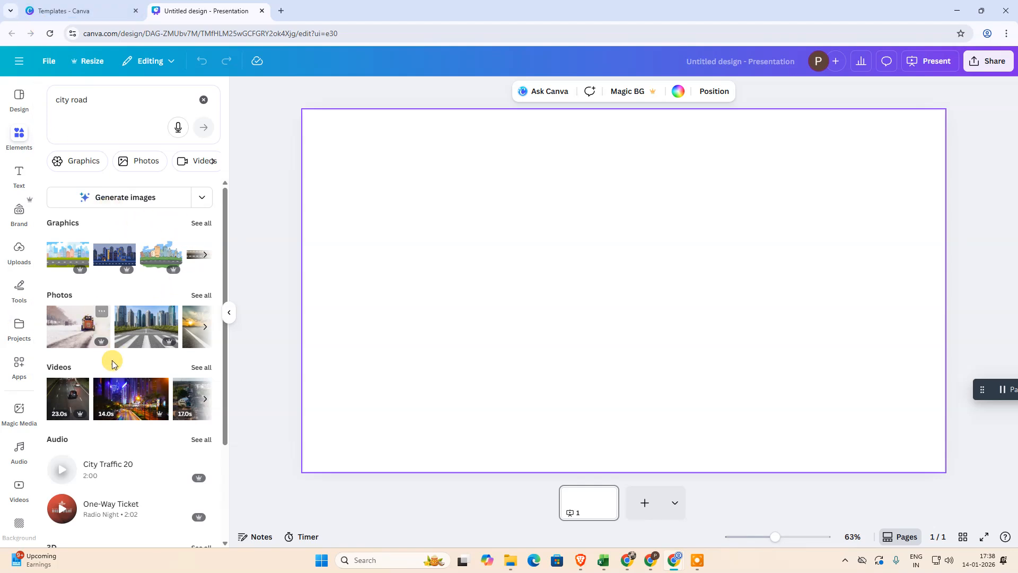
# Add the daytime city skyline graphic with a grey road and stretch it to cover the entire page
pyautogui.click(49, 258)
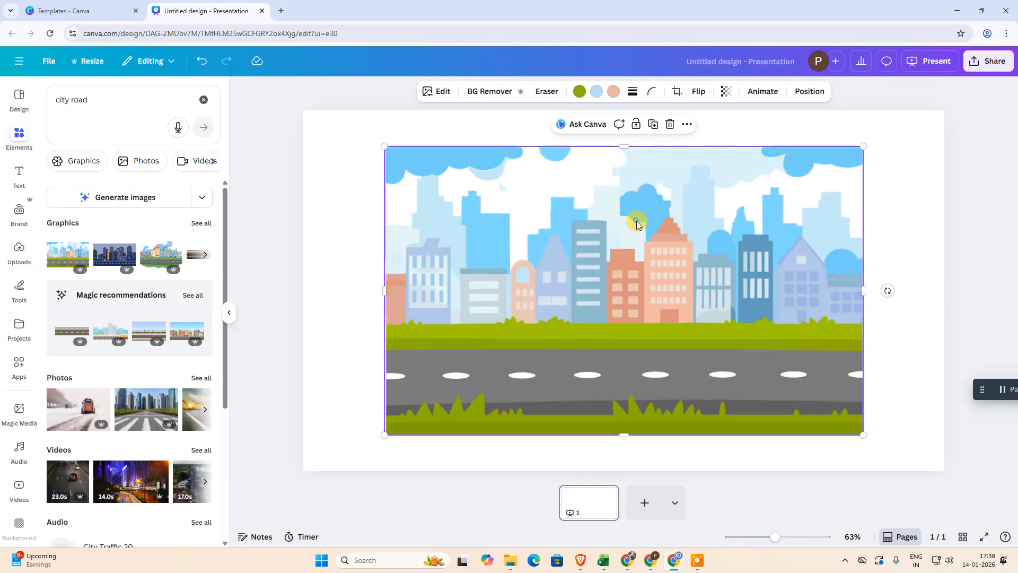
pyautogui.rightClick(638, 220)
pyautogui.click(519, 212)
pyautogui.moveTo(389, 150); pyautogui.dragTo(311, 131)
pyautogui.moveTo(862, 433); pyautogui.dragTo(919, 470)
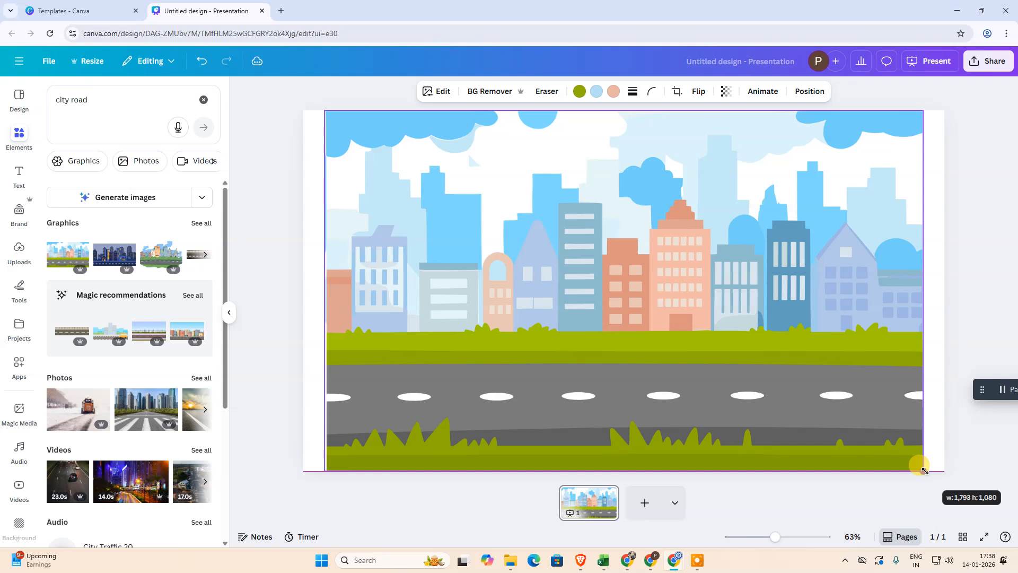
pyautogui.moveTo(921, 289); pyautogui.dragTo(945, 289)
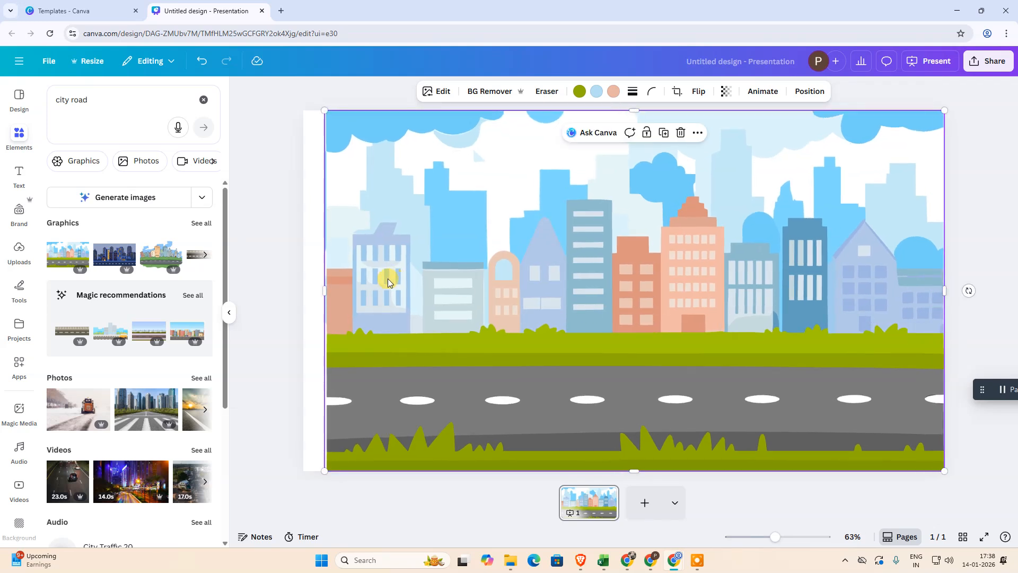
pyautogui.moveTo(317, 293); pyautogui.dragTo(295, 288)
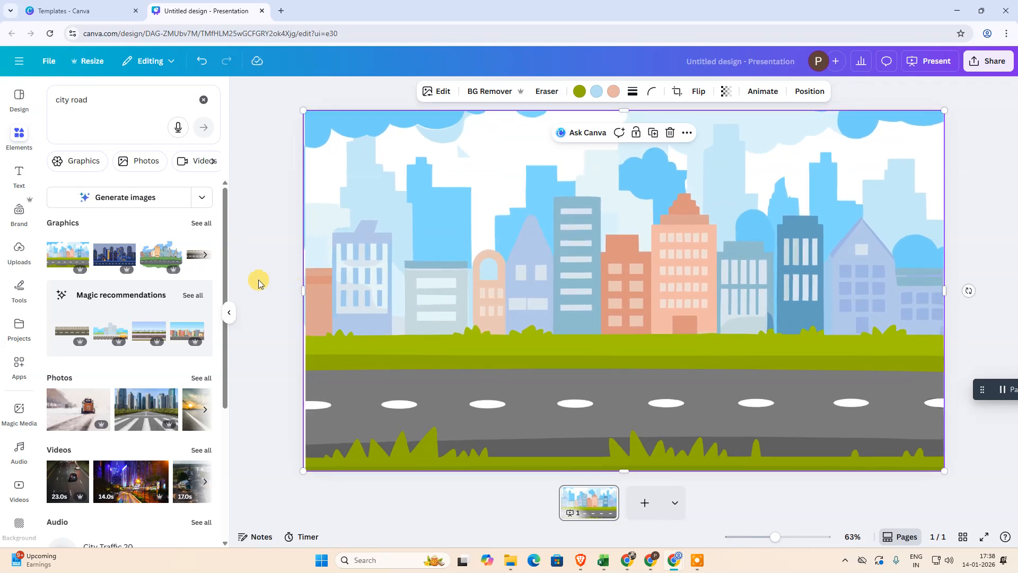
pyautogui.click(280, 249)
# Search the elements for "walking man" and narrow the results to animated graphics
pyautogui.click(91, 100)
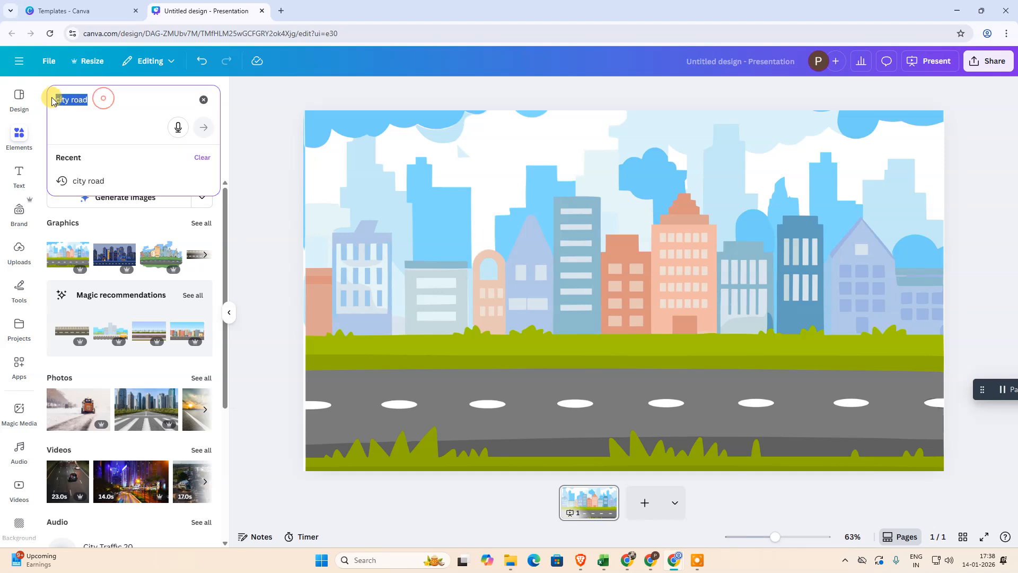
pyautogui.write('wal')
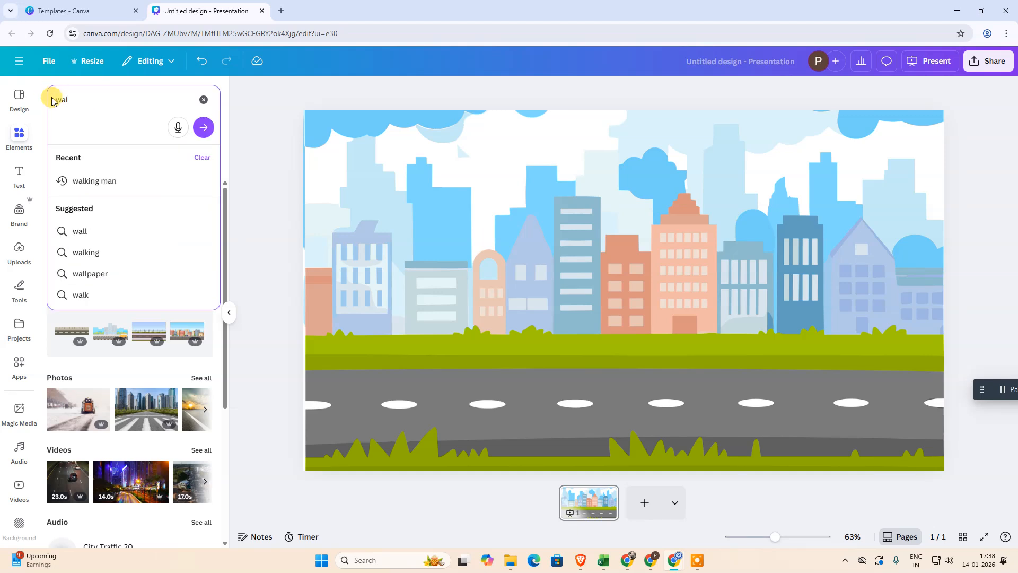
pyautogui.write('king man')
pyautogui.press('Return')
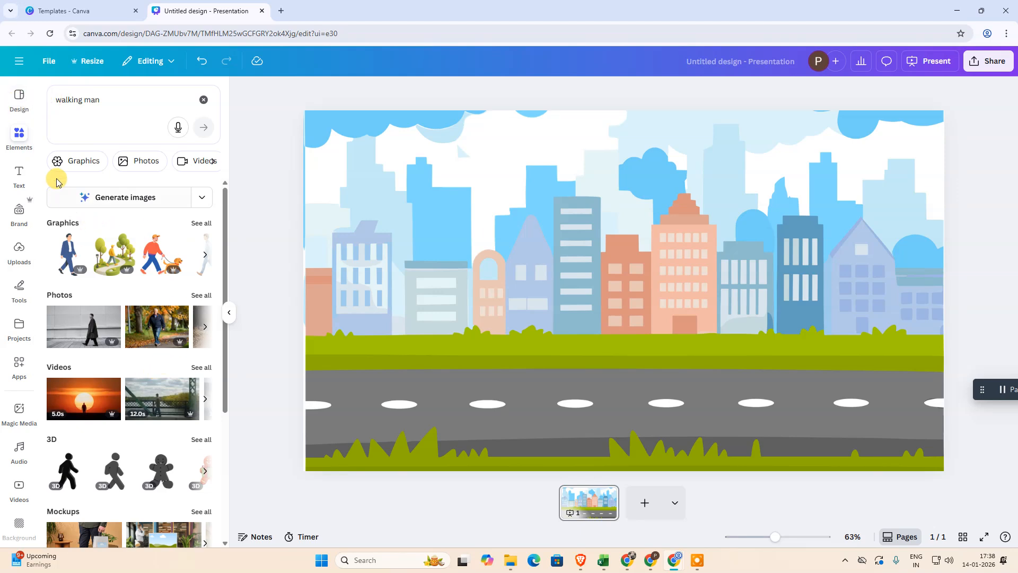
pyautogui.click(59, 162)
pyautogui.scroll(-6, 156, 382)
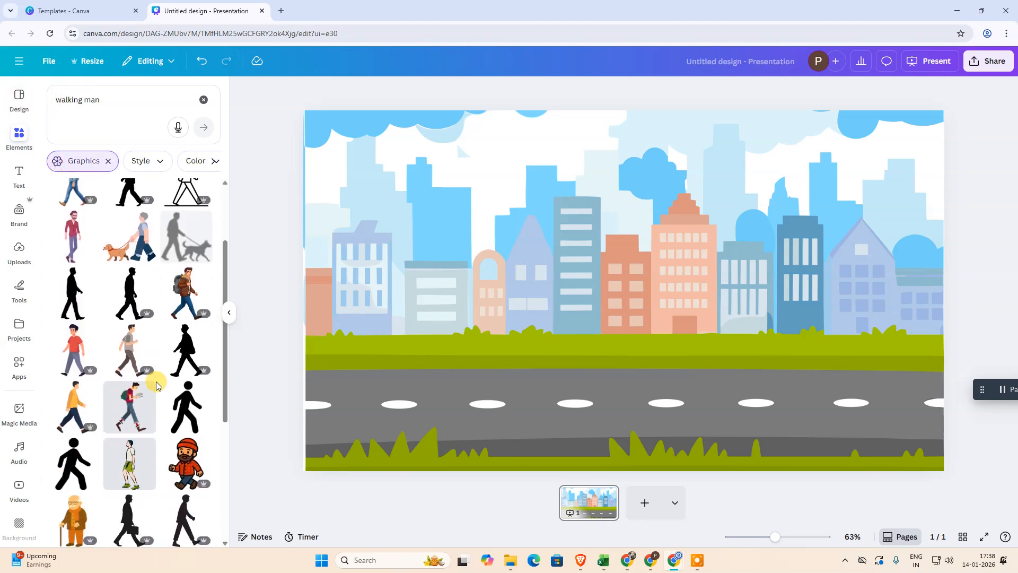
pyautogui.scroll(4, 149, 384)
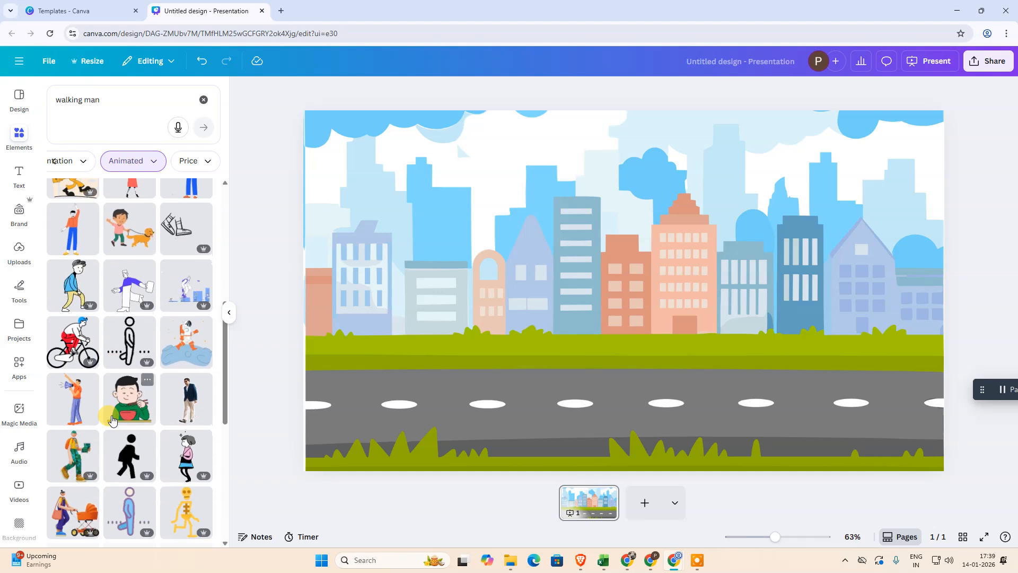
# Add the animated walking man with green cap and orange backpack, shrink him and place him at the road's left end
pyautogui.click(75, 462)
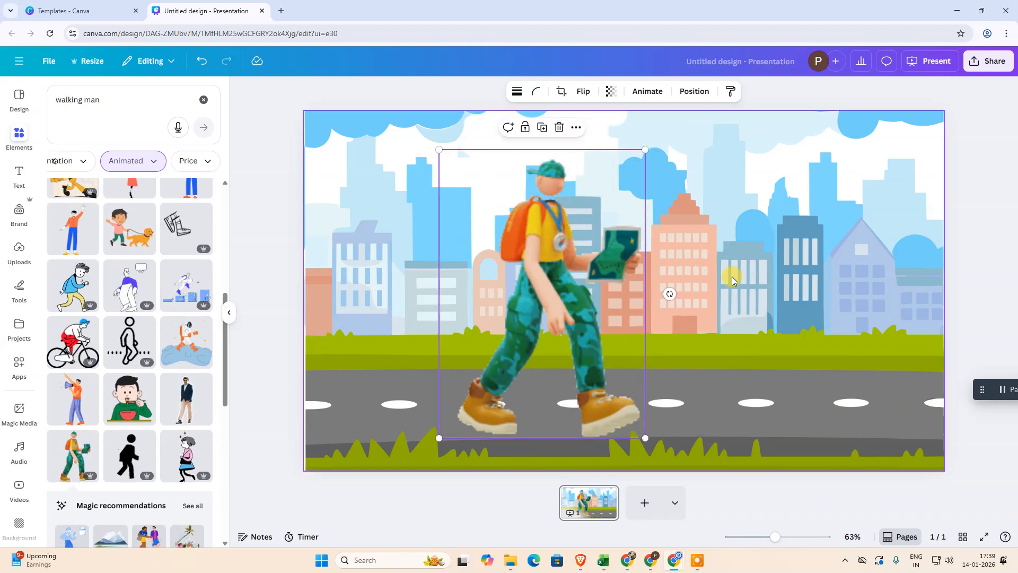
pyautogui.click(676, 332)
pyautogui.click(608, 200)
pyautogui.moveTo(644, 150); pyautogui.dragTo(462, 325)
pyautogui.moveTo(468, 367); pyautogui.dragTo(379, 333)
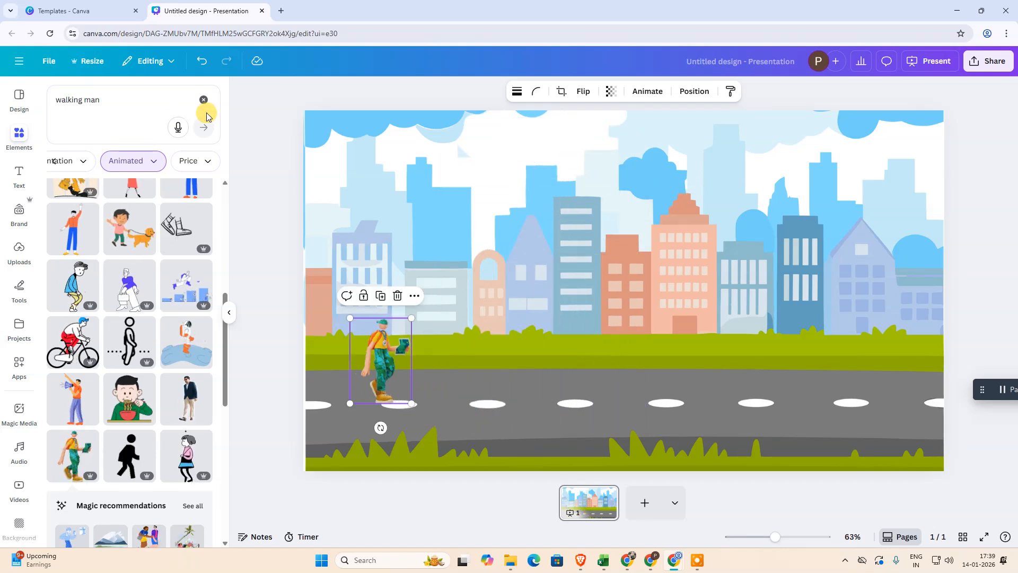
# Enlarge the walking man to nearly half the page height and reposition him on the road near the page's left edge
pyautogui.click(229, 316)
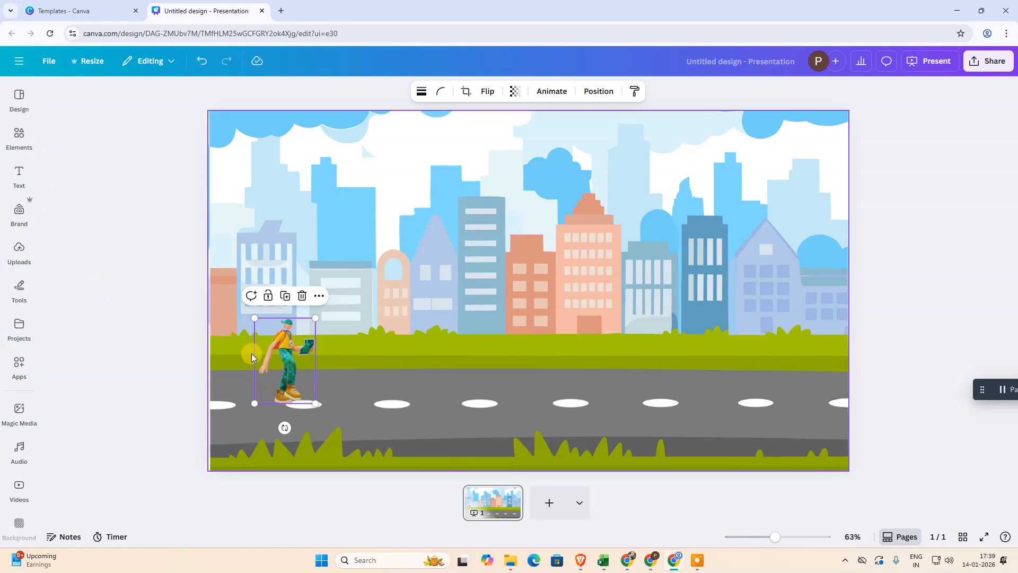
pyautogui.click(334, 381)
pyautogui.click(289, 375)
pyautogui.moveTo(325, 316); pyautogui.dragTo(392, 267)
pyautogui.moveTo(312, 362); pyautogui.dragTo(272, 370)
pyautogui.click(550, 306)
pyautogui.moveTo(419, 350); pyautogui.dragTo(427, 352)
pyautogui.click(312, 321)
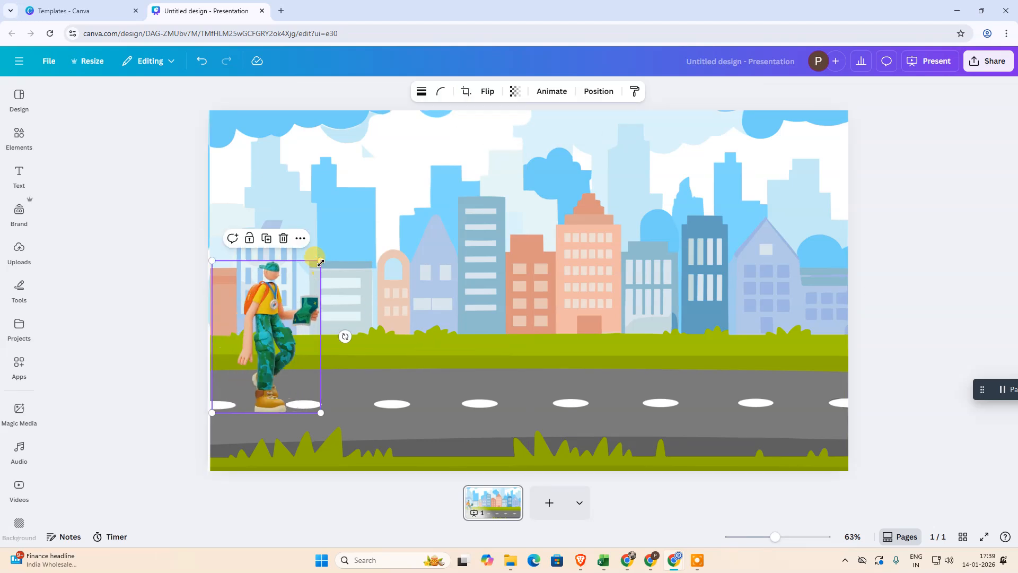
pyautogui.moveTo(321, 261); pyautogui.dragTo(325, 255)
pyautogui.moveTo(281, 311); pyautogui.dragTo(292, 305)
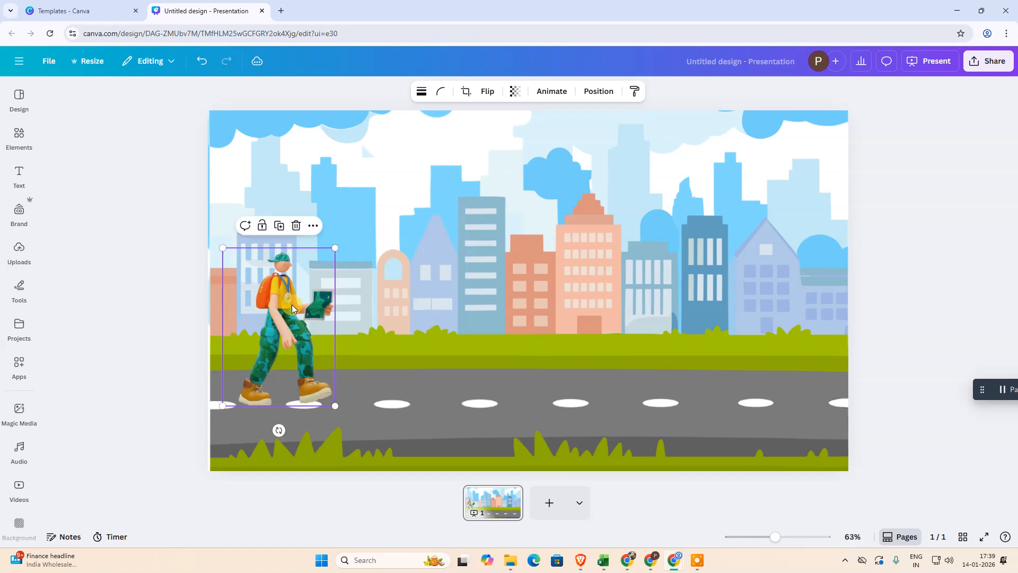
pyautogui.click(886, 260)
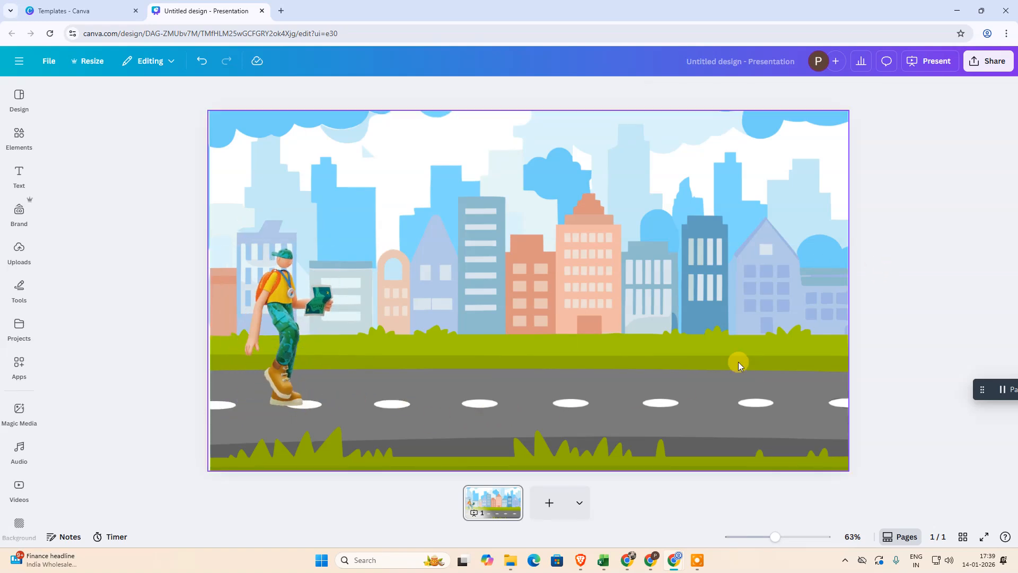
# Create a custom animation for the walking man with a straight horizontal path along the road to the page's right edge
pyautogui.click(557, 330)
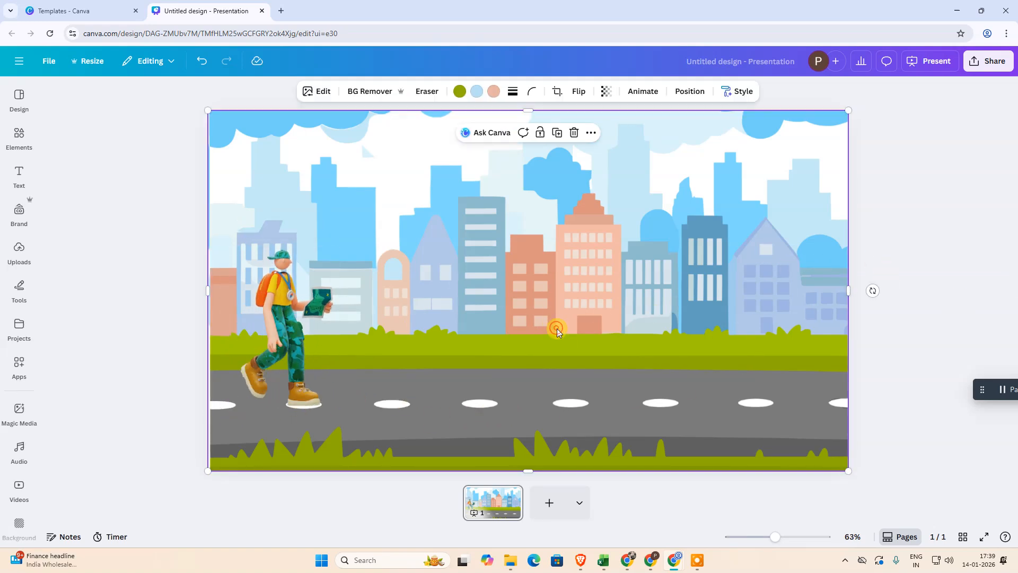
pyautogui.click(310, 280)
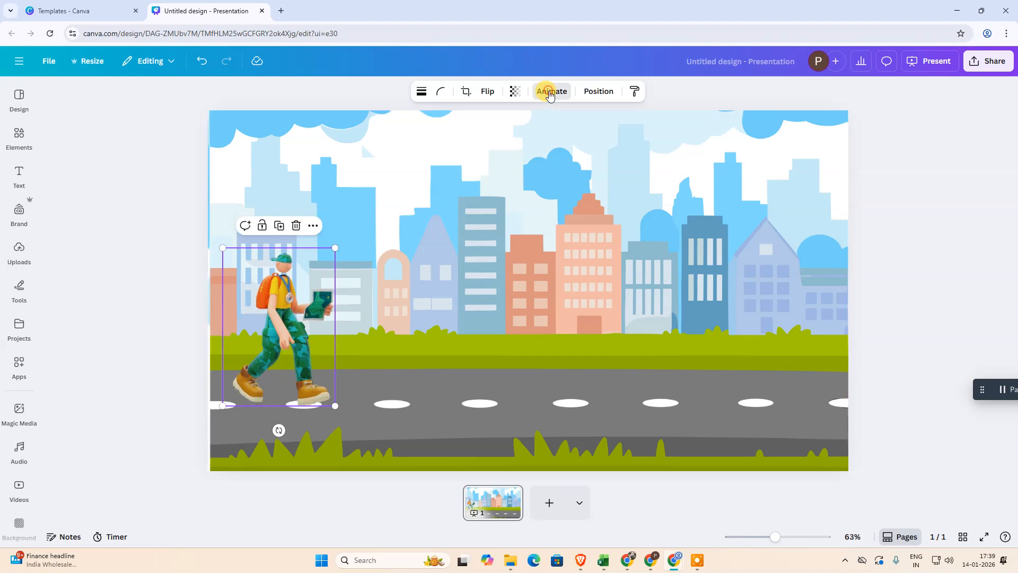
pyautogui.click(549, 93)
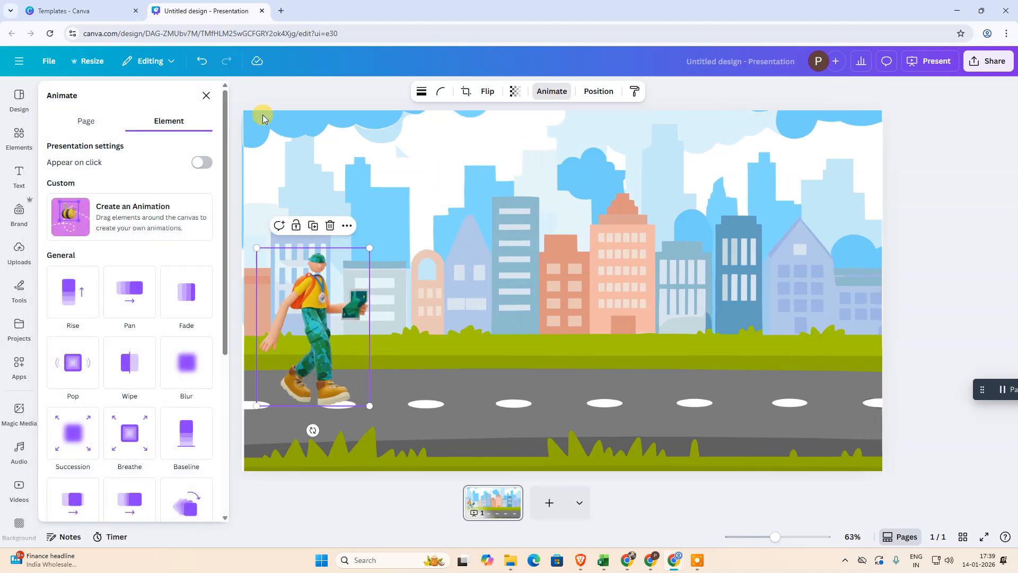
pyautogui.click(118, 218)
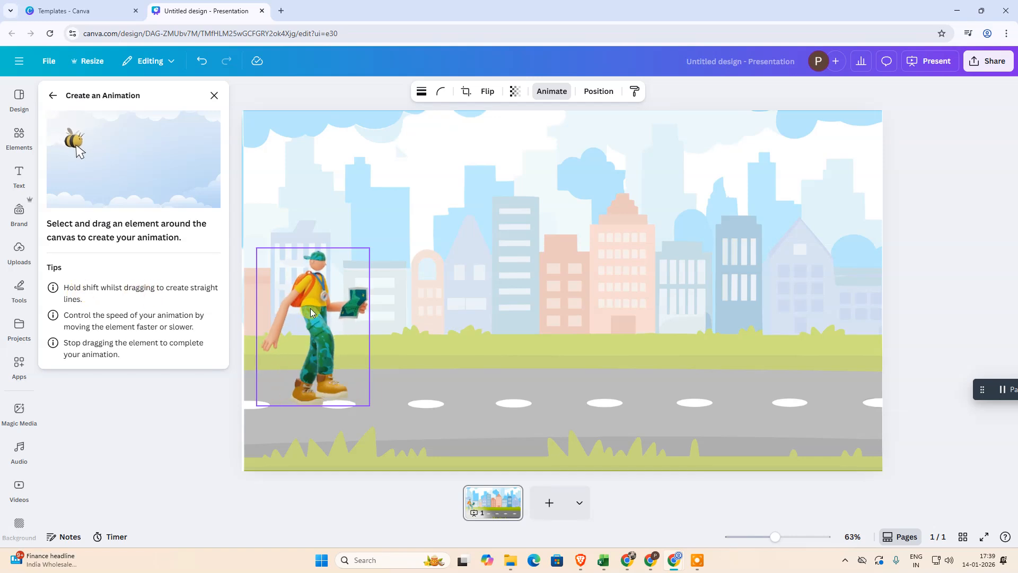
pyautogui.moveTo(314, 311); pyautogui.dragTo(858, 333)
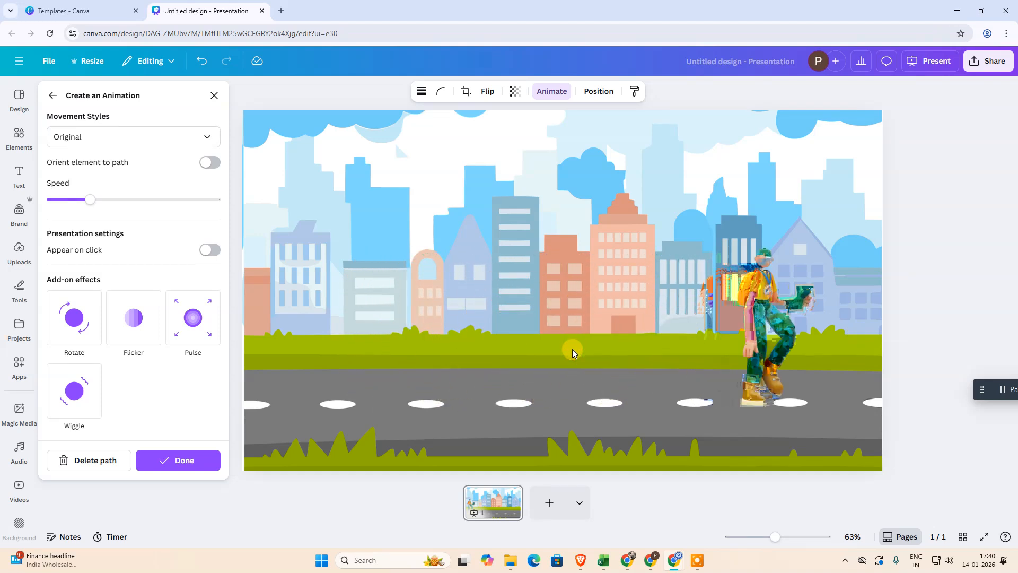
# Set the walking man's movement style to Steady and reduce the animation speed to nearly the slowest
pyautogui.click(187, 139)
pyautogui.click(91, 209)
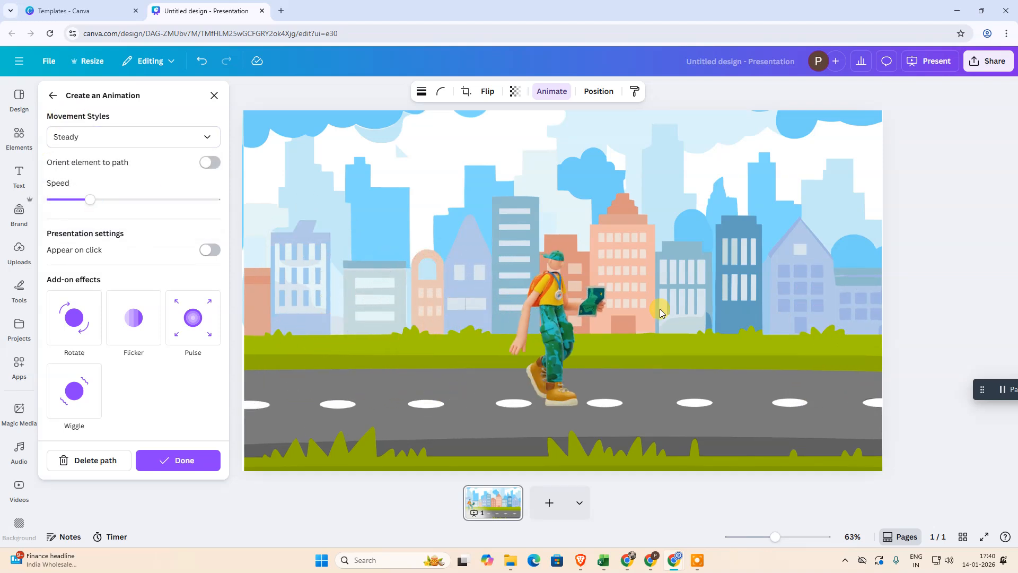
pyautogui.moveTo(90, 199); pyautogui.dragTo(52, 199)
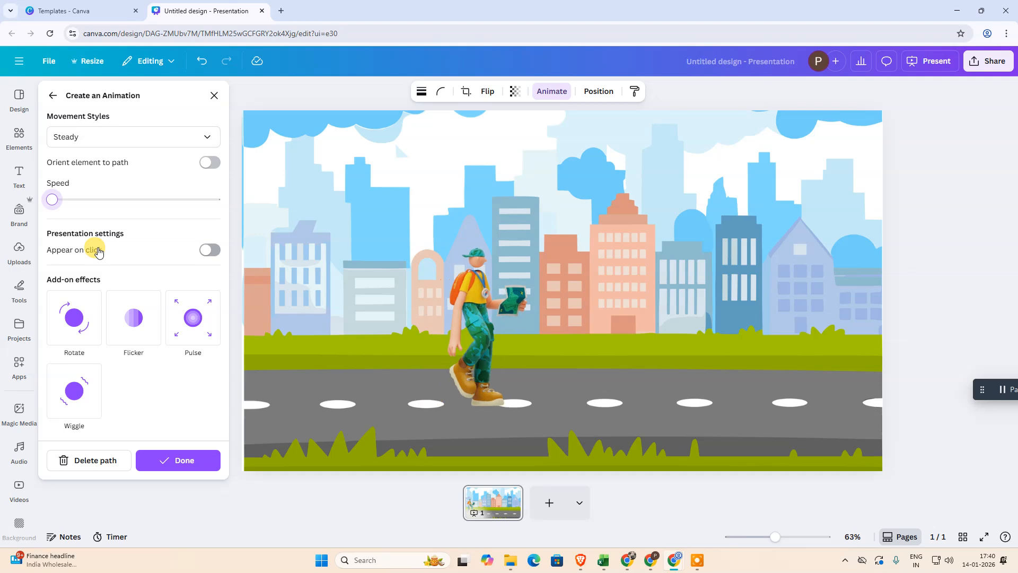
# Try the Flicker add-on effect on the walking man's animation, and apply the Rotate effect
pyautogui.click(134, 316)
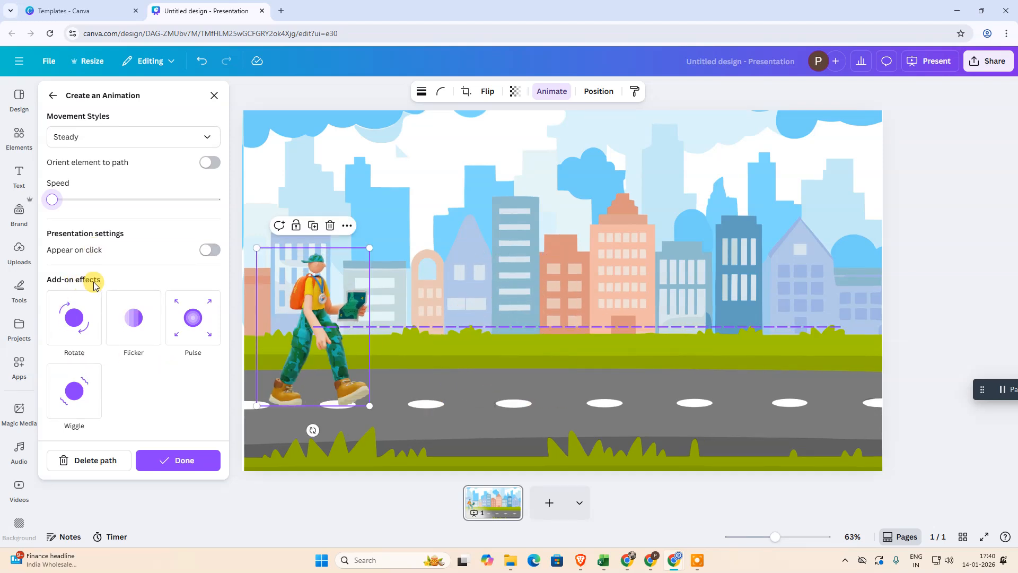
pyautogui.click(74, 317)
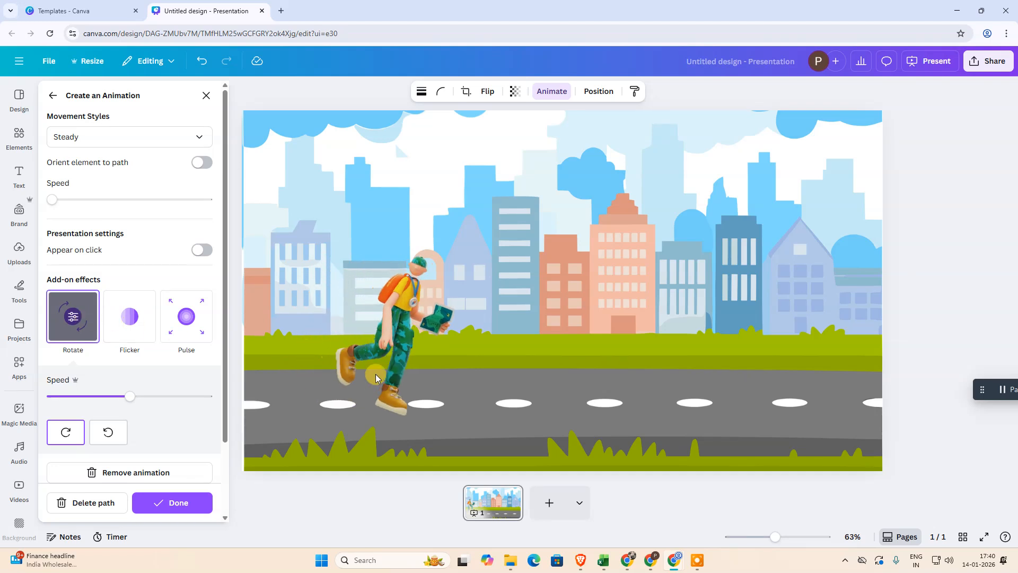
# Try the Flicker effect along with Rotate on the walking man, undo the add-on effects, and finish the path animation
pyautogui.click(126, 330)
pyautogui.click(80, 335)
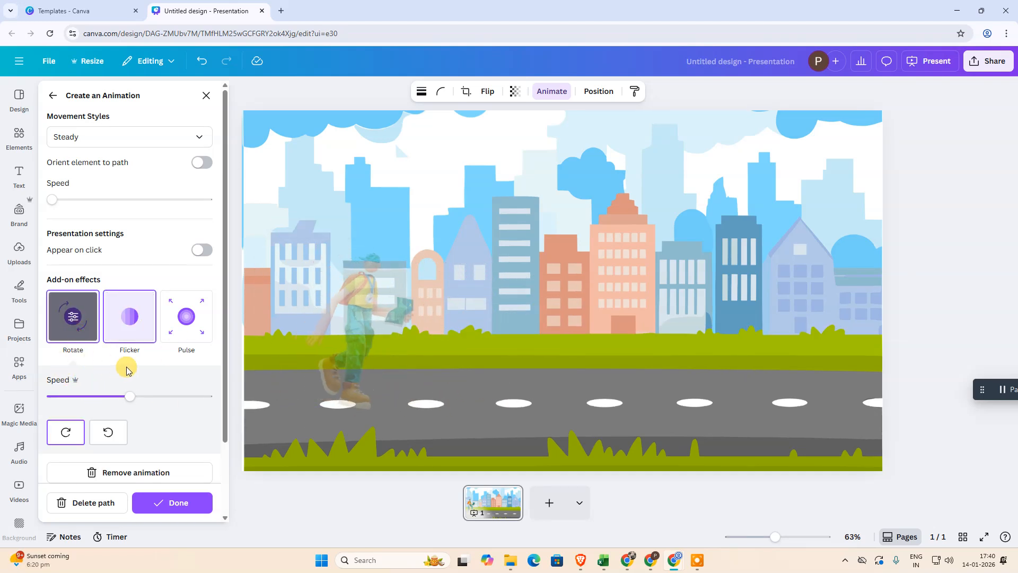
pyautogui.hotkey('ctrl', 'z')
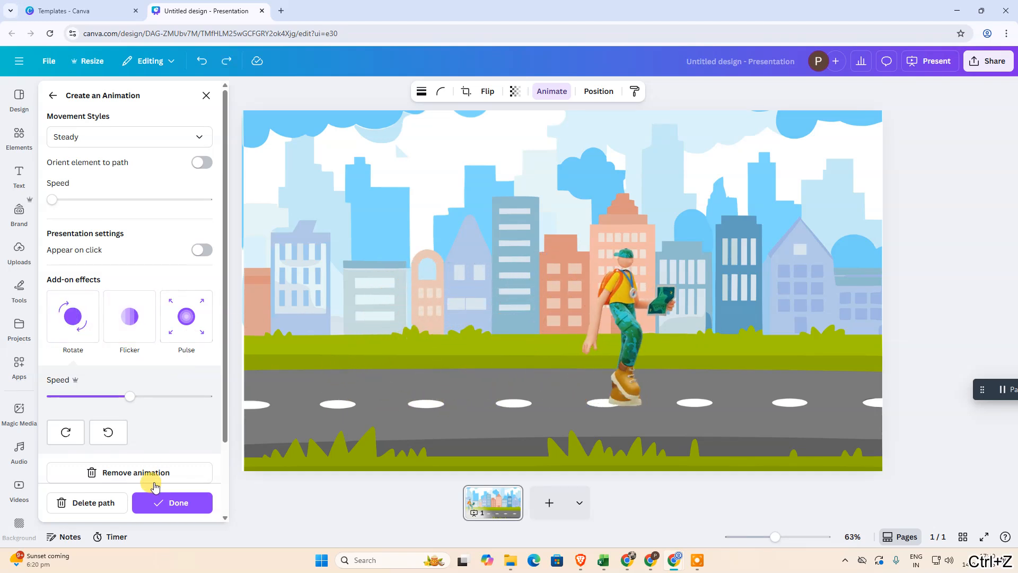
pyautogui.scroll(-1, 172, 506)
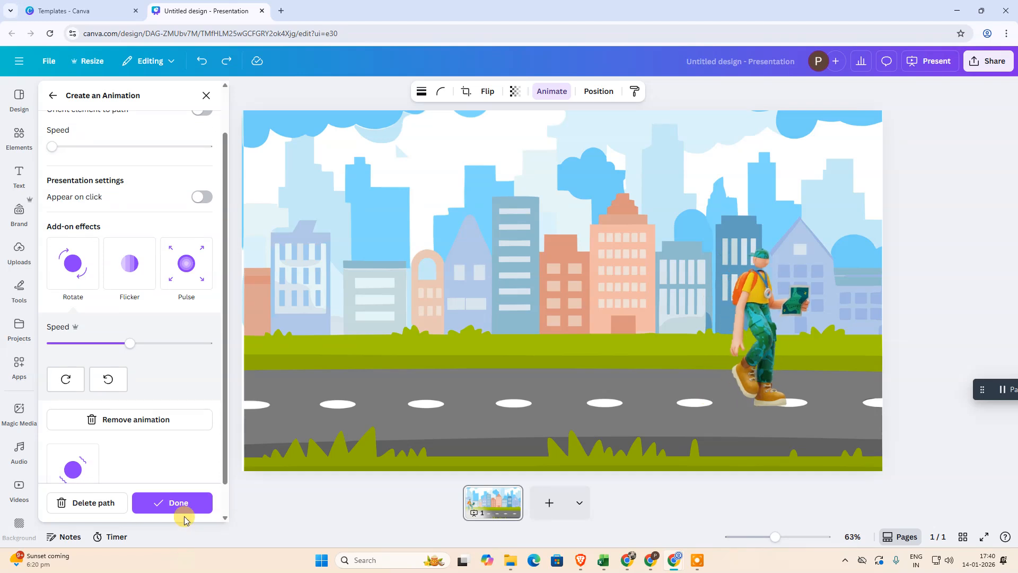
pyautogui.click(177, 503)
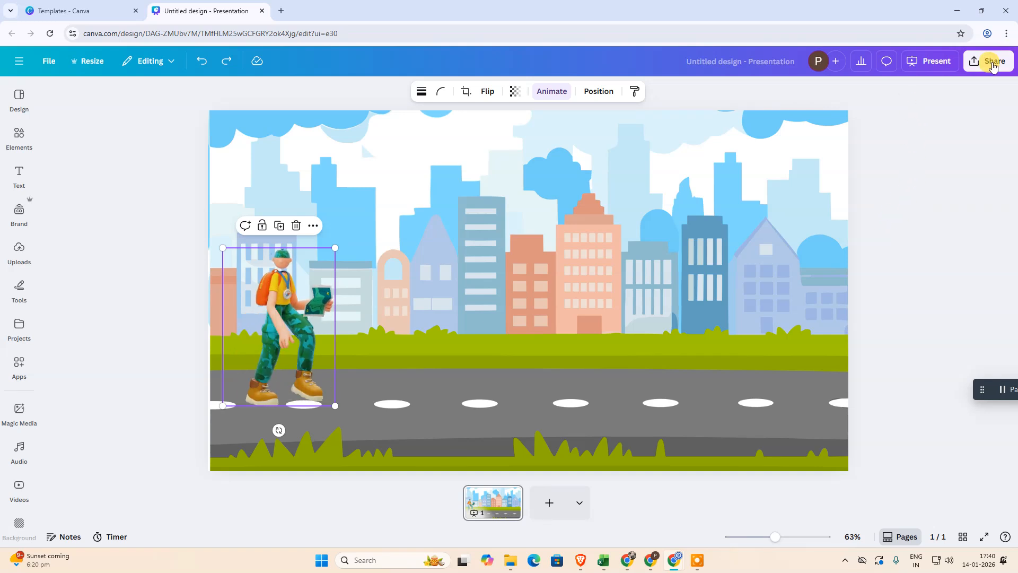
# Look through the design's download settings and file type choices without downloading it
pyautogui.click(988, 61)
pyautogui.click(826, 274)
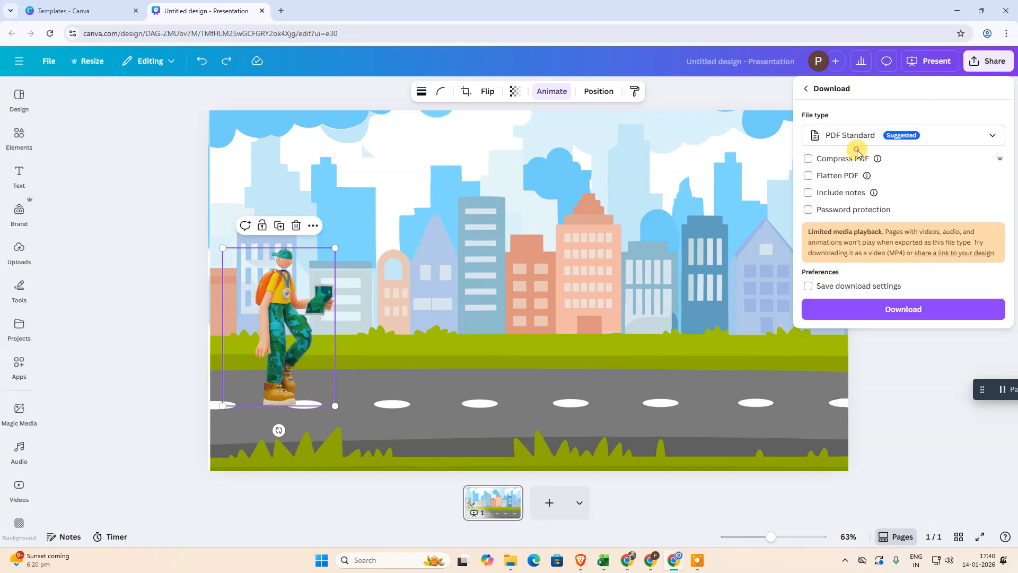
pyautogui.click(862, 136)
pyautogui.click(852, 267)
pyautogui.click(908, 257)
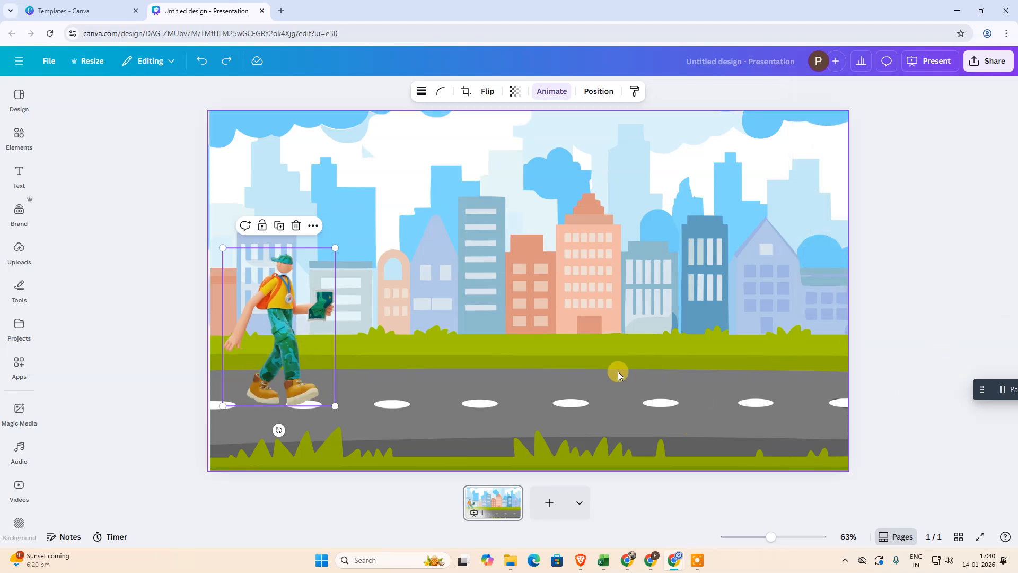
# Undo all edits on the page, including the walking man and the city background, until it is blank
pyautogui.moveTo(768, 539); pyautogui.dragTo(762, 537)
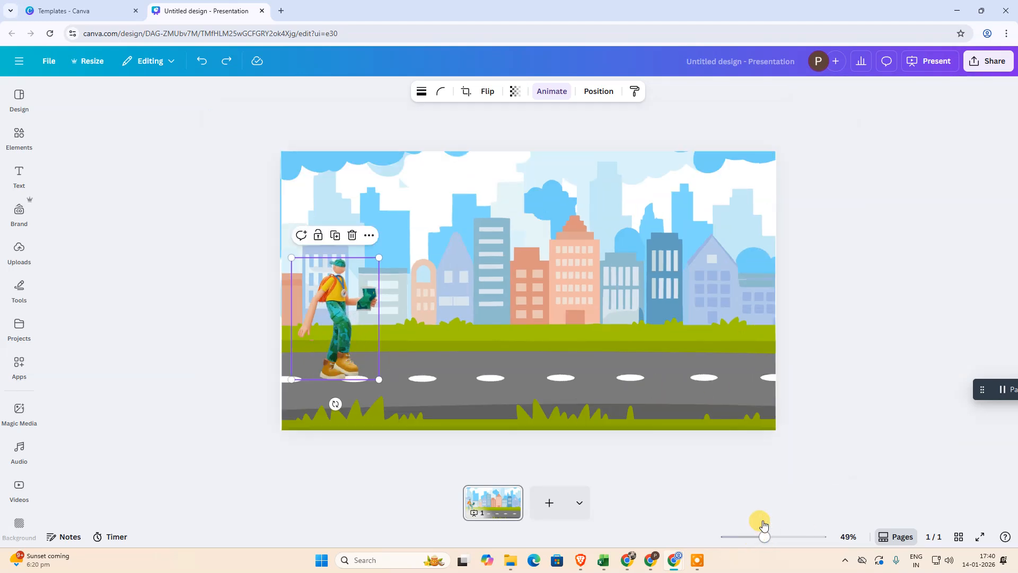
pyautogui.click(879, 295)
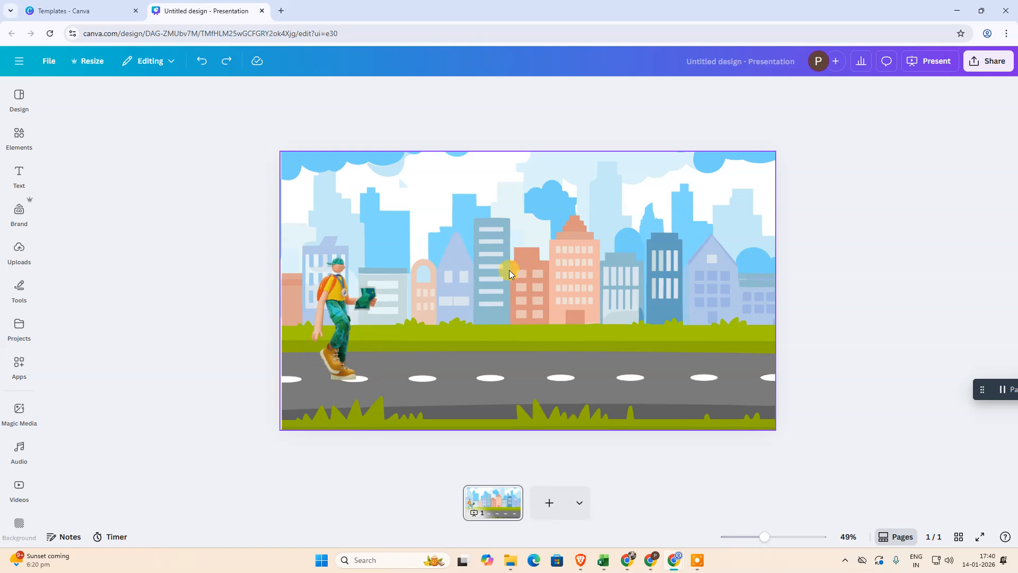
pyautogui.click(816, 264)
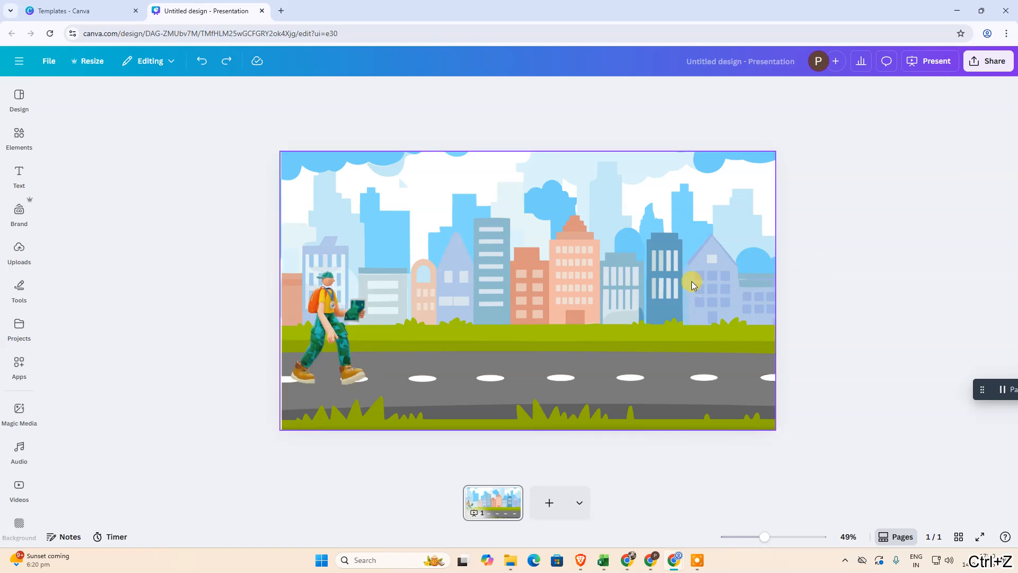
pyautogui.hotkey('ctrl', 'z')
pyautogui.hotkey('ctrl', 'z')
pyautogui.hotkey('ctrl', 'z')
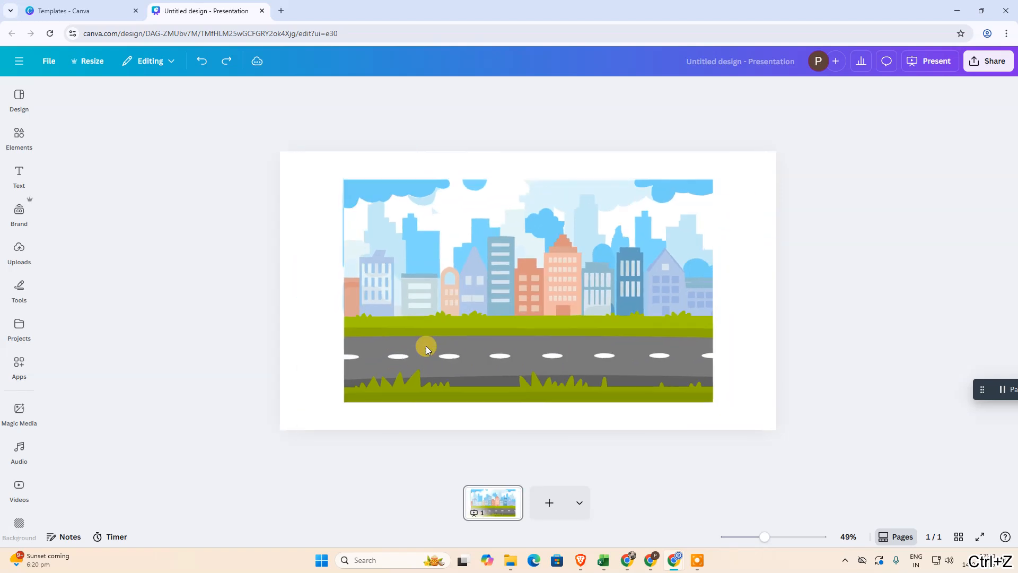
pyautogui.hotkey('ctrl', 'z')
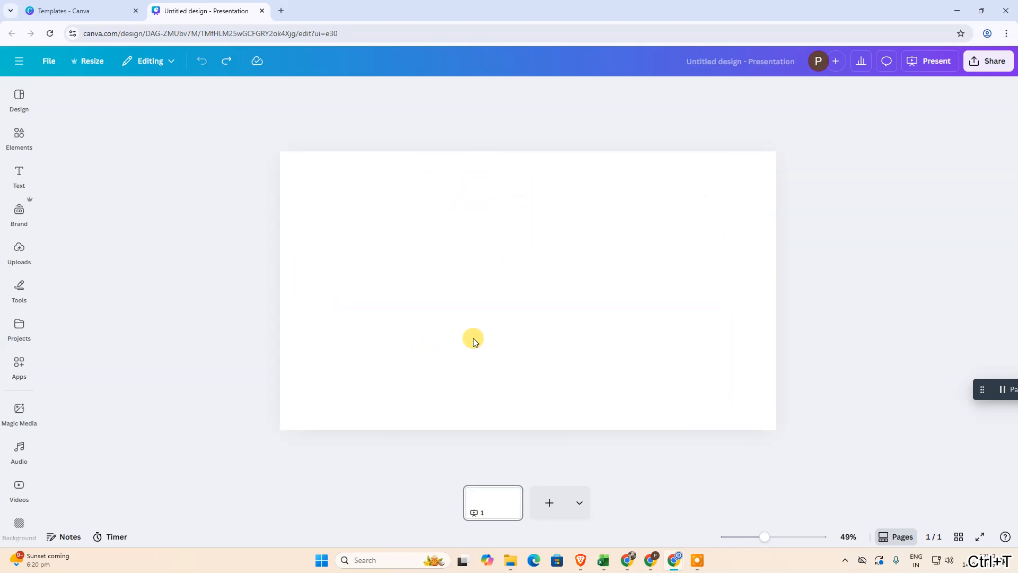
pyautogui.hotkey('ctrl', 't')
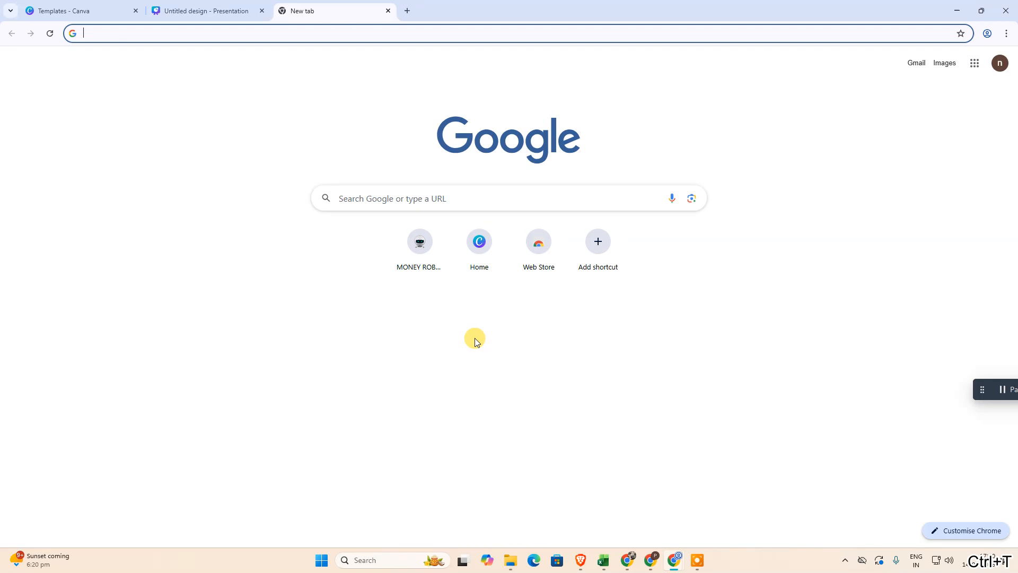
pyautogui.click(51, 9)
pyautogui.click(177, 10)
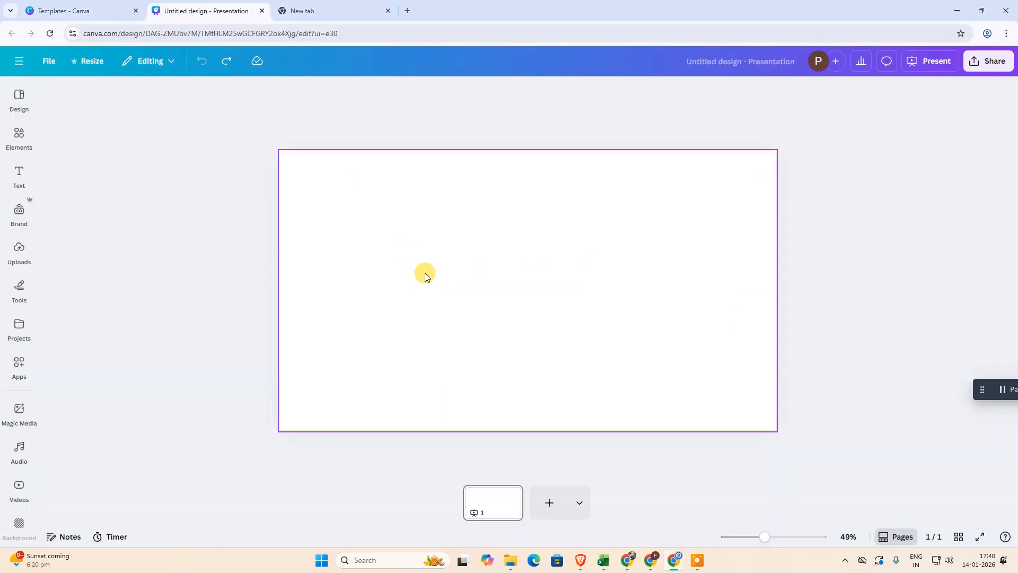
# Restore the city road picture on the blank page and stretch it to fill the whole page
pyautogui.hotkey('ctrl', 'y')
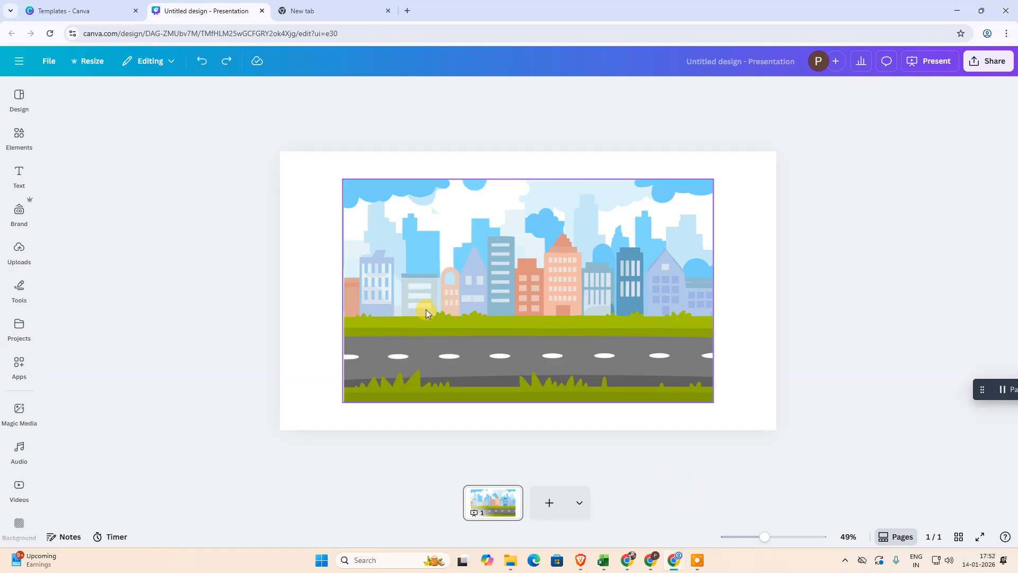
pyautogui.click(476, 295)
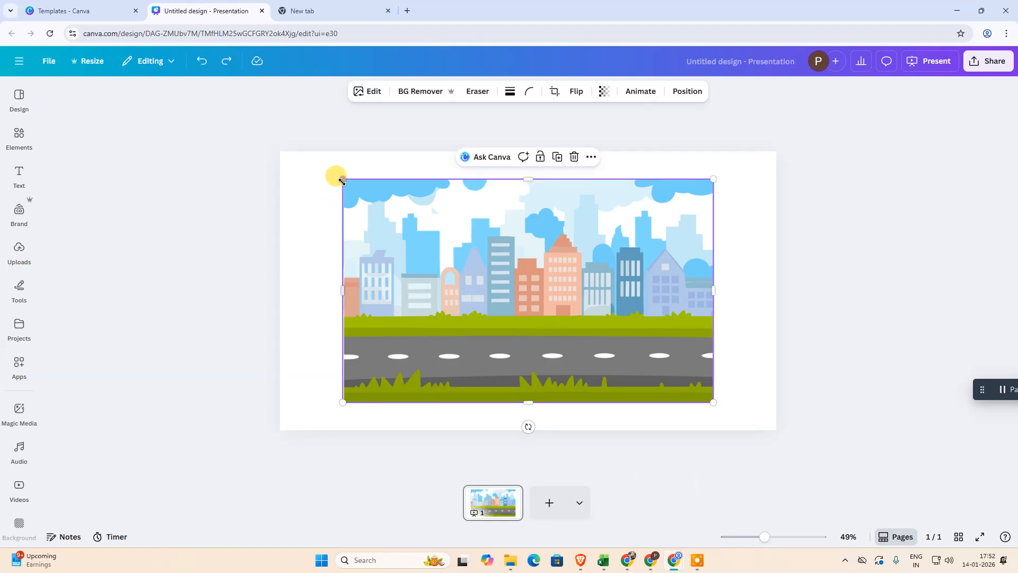
pyautogui.moveTo(330, 181); pyautogui.dragTo(282, 164)
pyautogui.moveTo(713, 403); pyautogui.dragTo(760, 430)
pyautogui.moveTo(760, 290); pyautogui.dragTo(777, 290)
pyautogui.moveTo(296, 291); pyautogui.dragTo(281, 289)
pyautogui.click(836, 307)
pyautogui.click(542, 289)
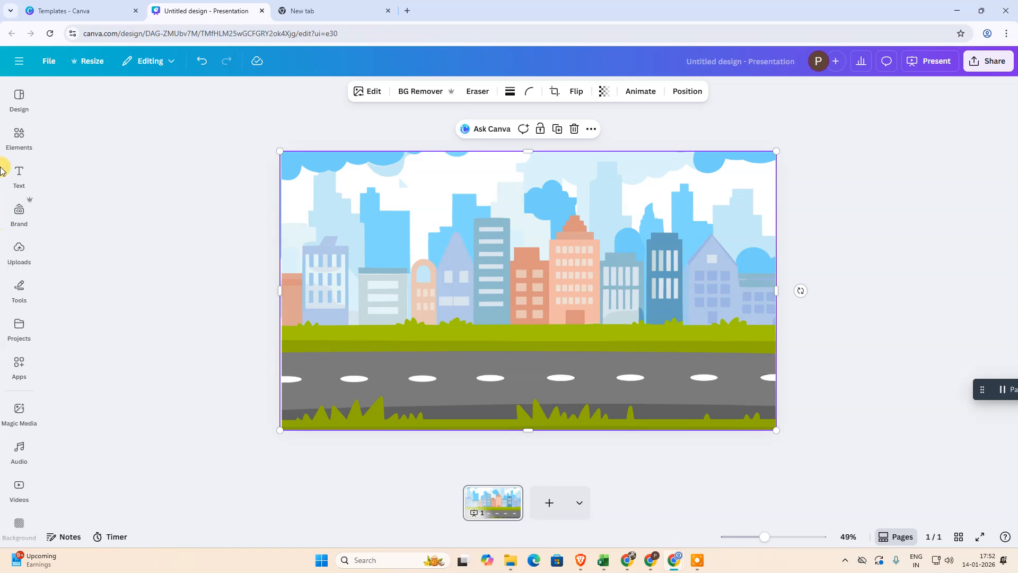
# Add the animated boy walking a dog, shrink it to about a quarter of the page height, and place it at the road's left end
pyautogui.click(19, 137)
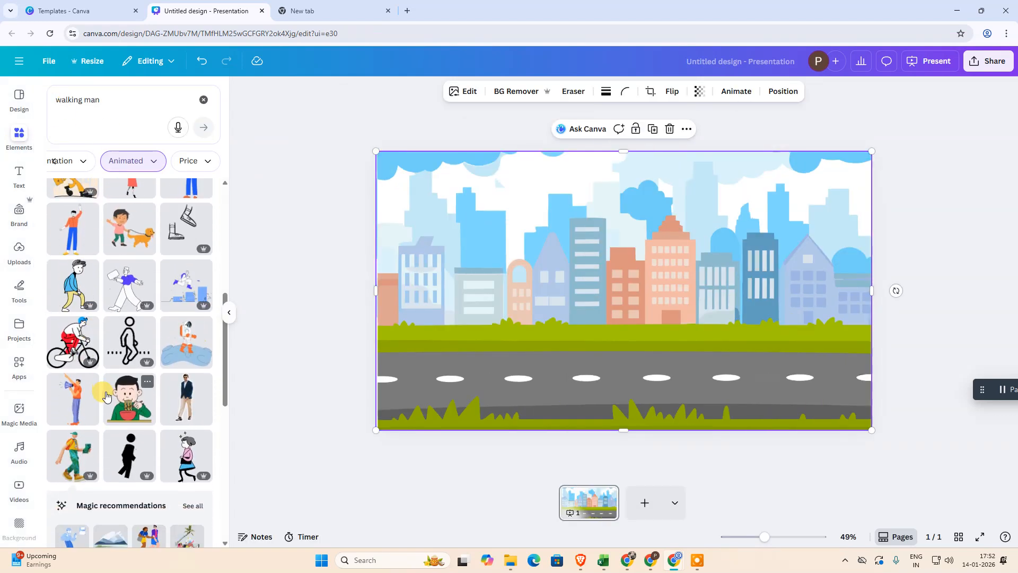
pyautogui.scroll(-2, 113, 400)
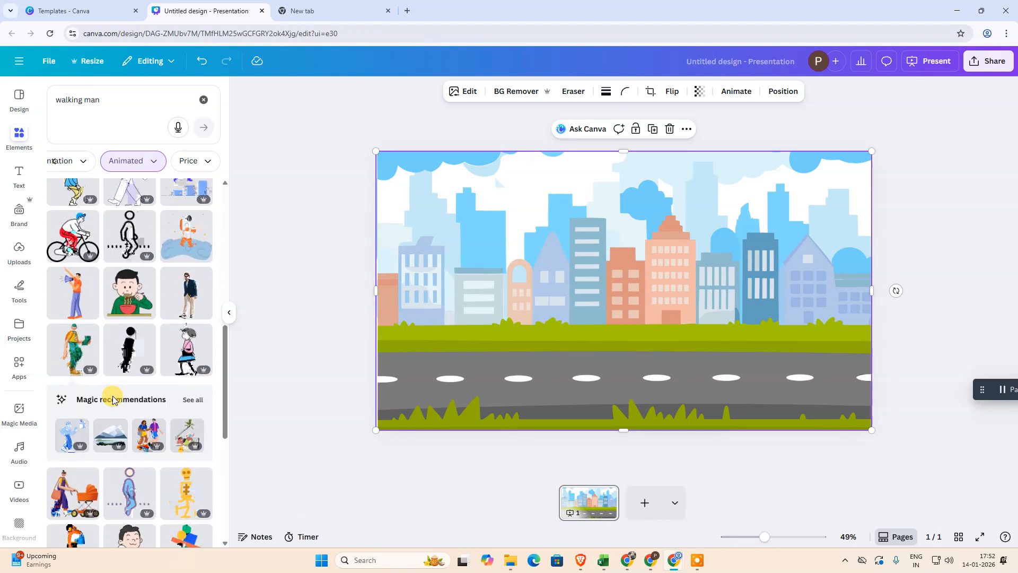
pyautogui.scroll(4, 113, 400)
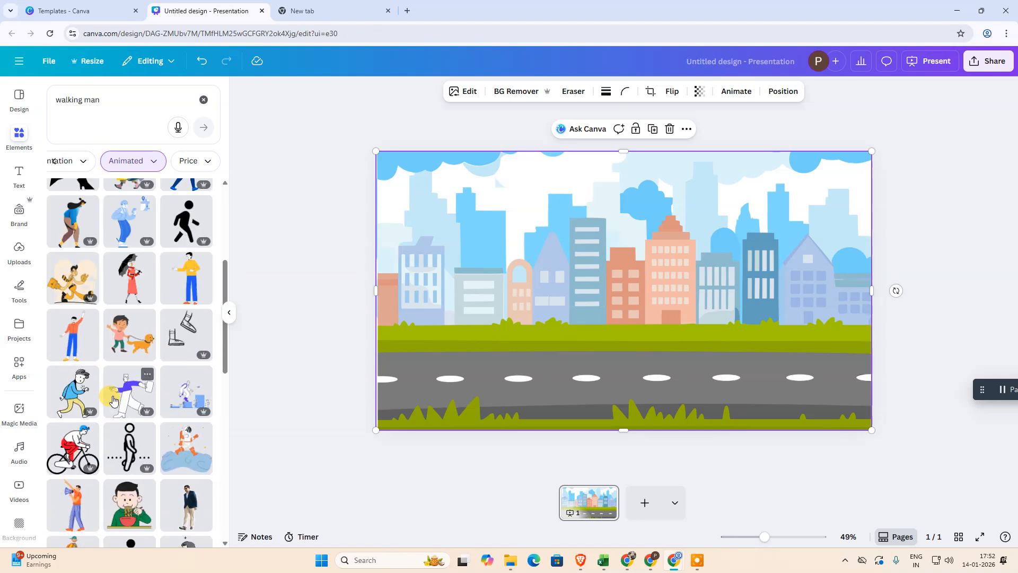
pyautogui.click(119, 382)
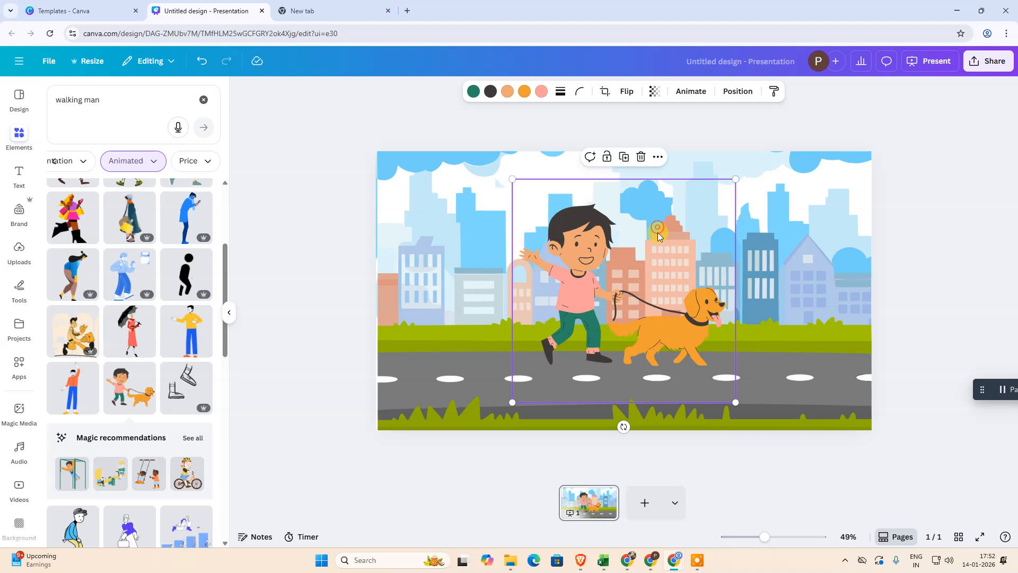
pyautogui.moveTo(735, 179); pyautogui.dragTo(454, 346)
pyautogui.click(587, 261)
pyautogui.click(433, 386)
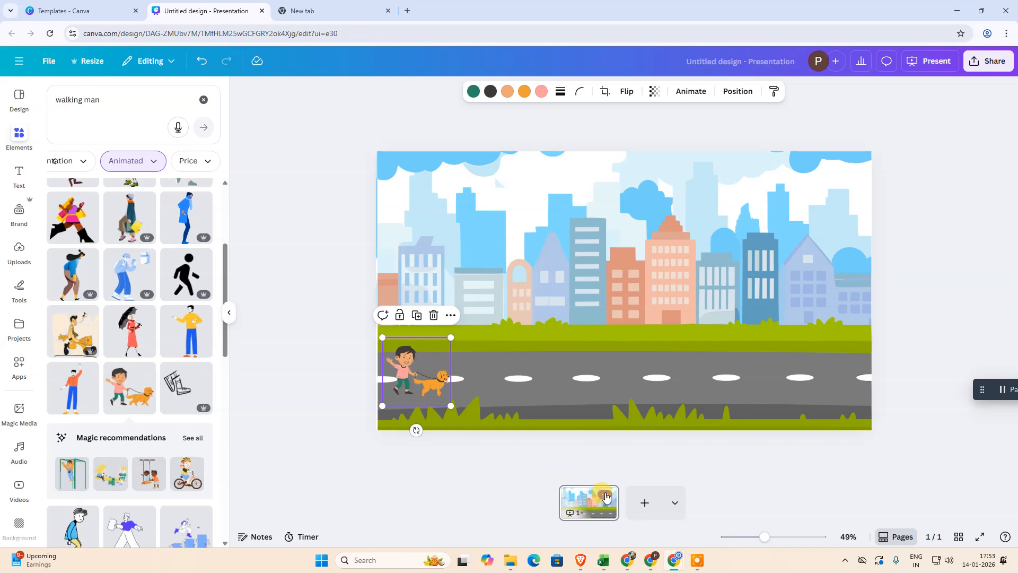
# Duplicate page 1 with the boy and dog, and compare the two pages
pyautogui.click(606, 496)
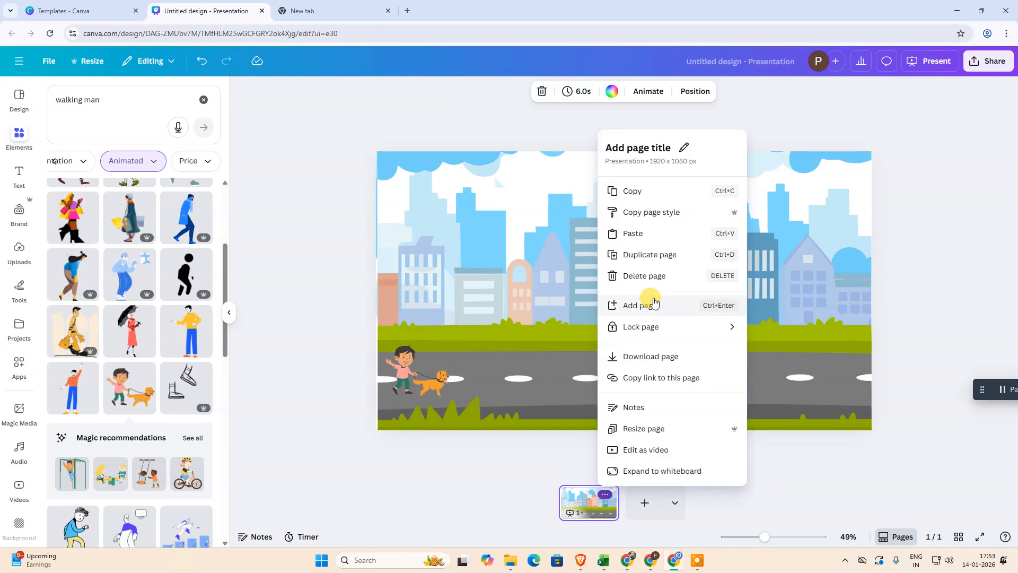
pyautogui.click(658, 255)
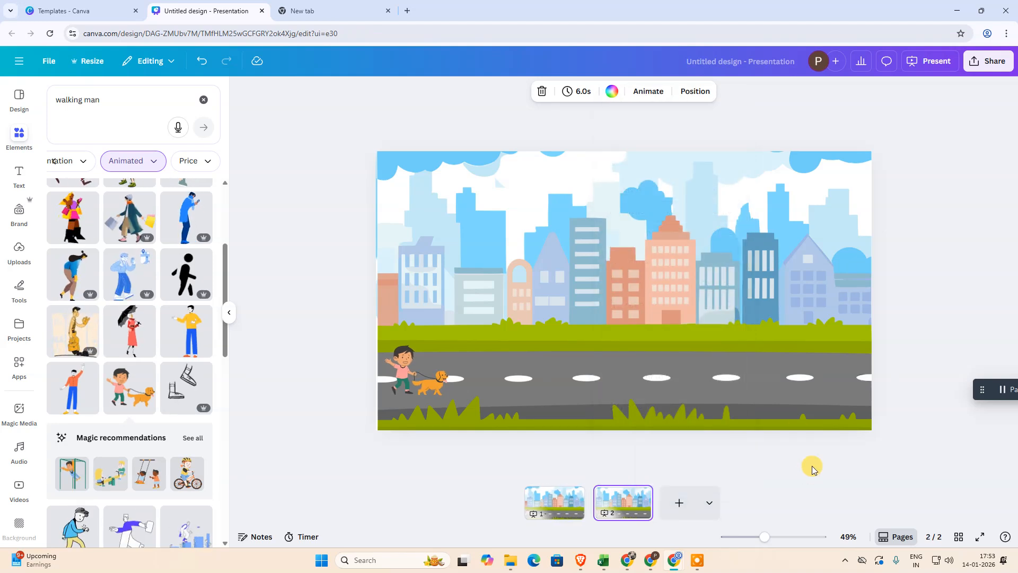
pyautogui.click(560, 518)
pyautogui.click(636, 511)
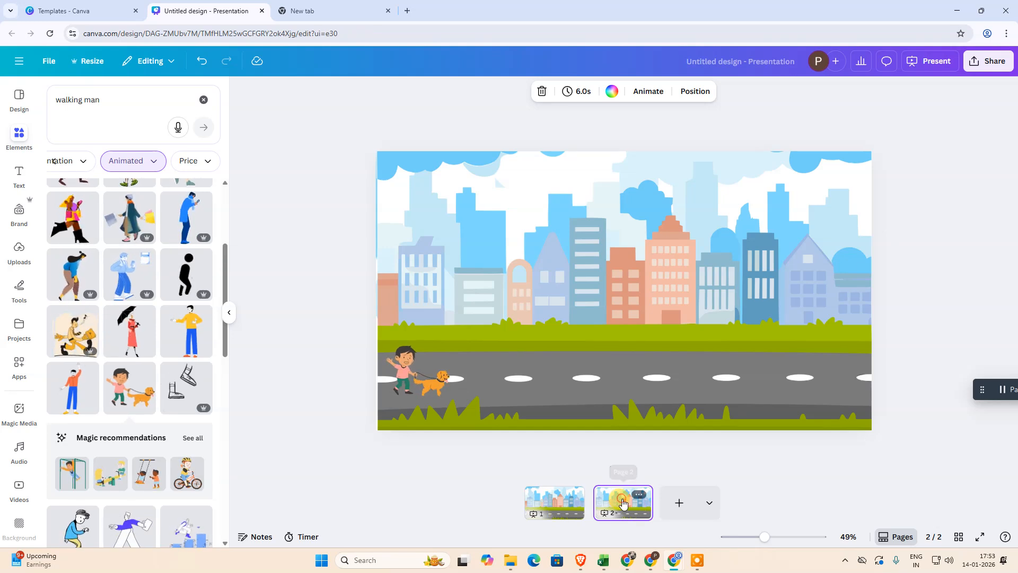
# On page 2, move the boy and dog to the road's right end and enlarge them to nearly four-fifths of the page height
pyautogui.click(405, 371)
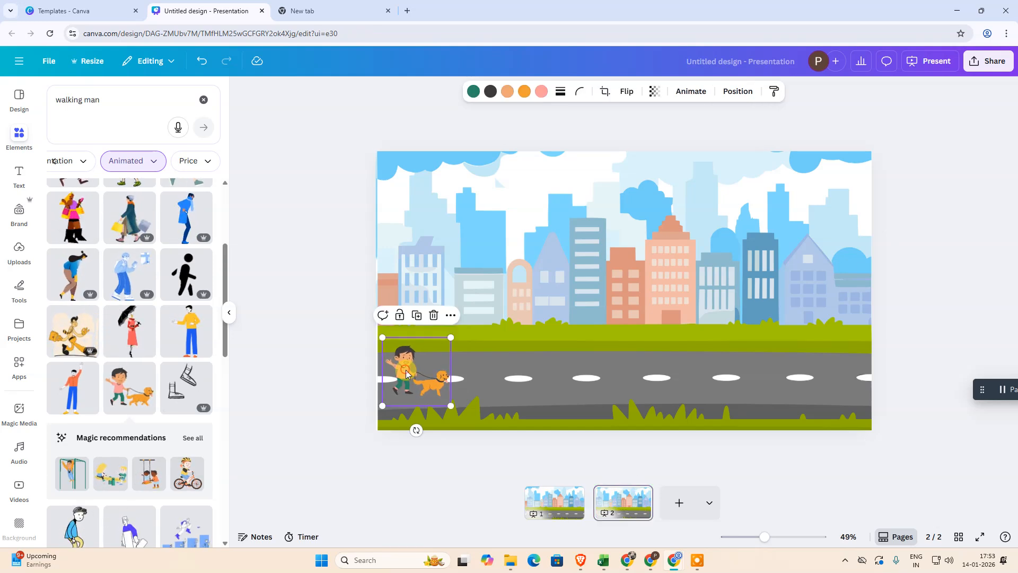
pyautogui.moveTo(406, 370); pyautogui.dragTo(838, 238)
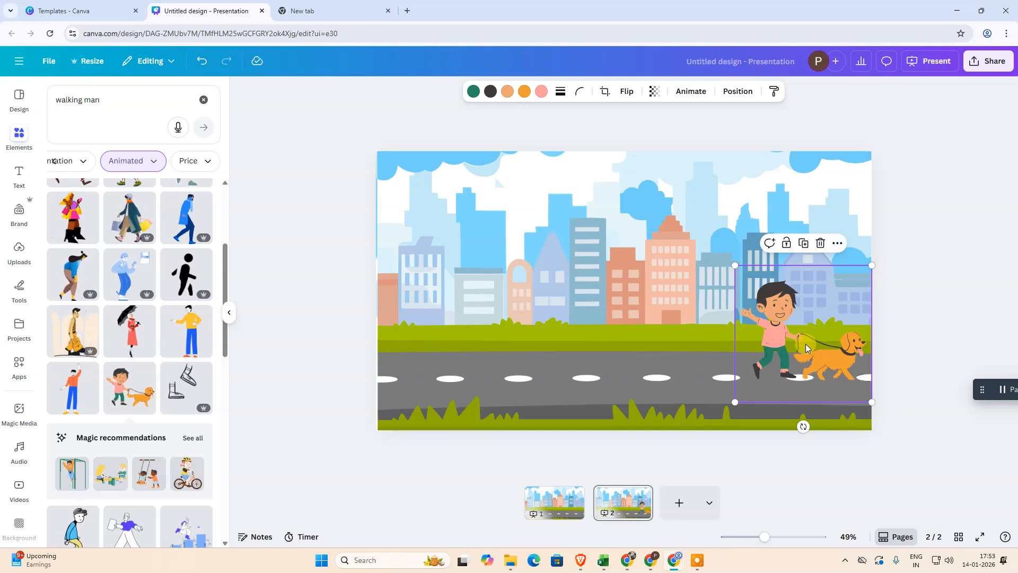
pyautogui.moveTo(735, 265); pyautogui.dragTo(643, 192)
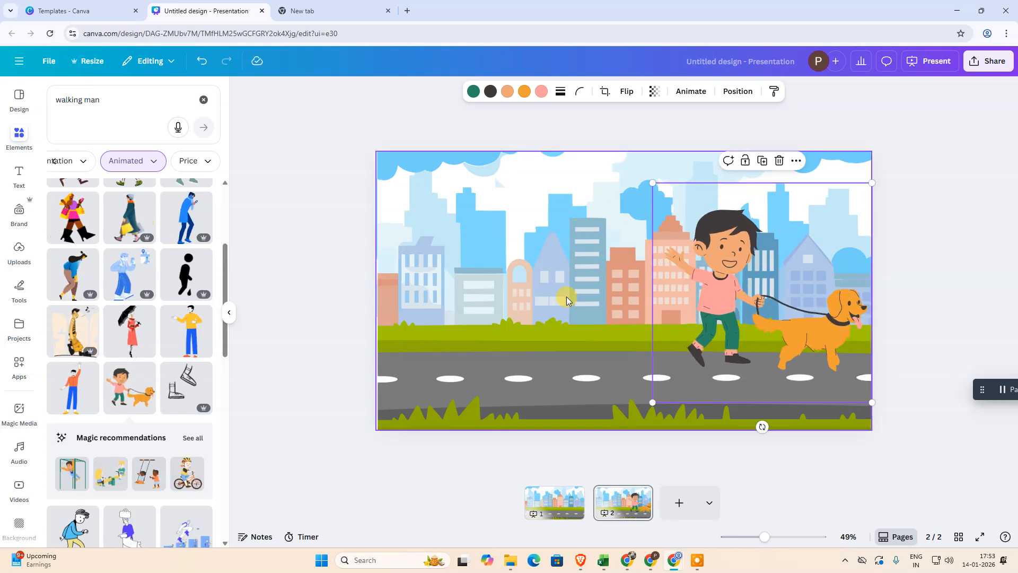
pyautogui.moveTo(797, 301); pyautogui.dragTo(802, 319)
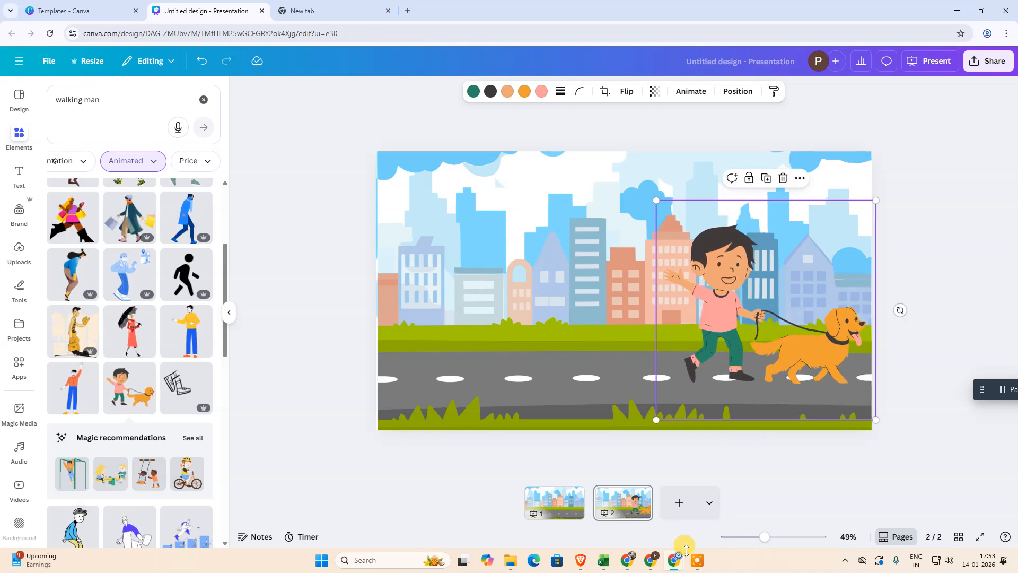
pyautogui.click(815, 494)
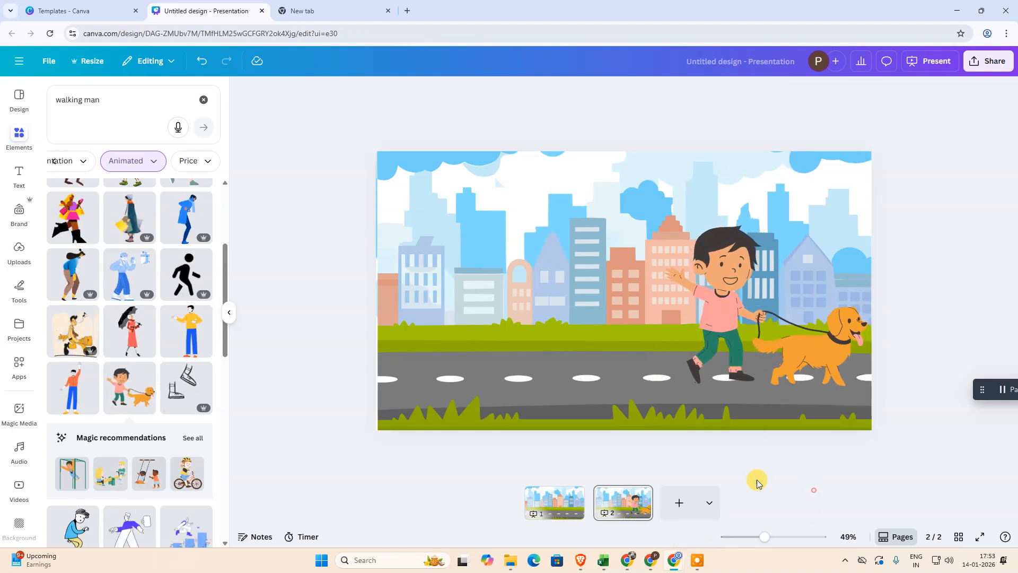
# Apply the Match & Move transition between pages 1 and 2
pyautogui.click(589, 514)
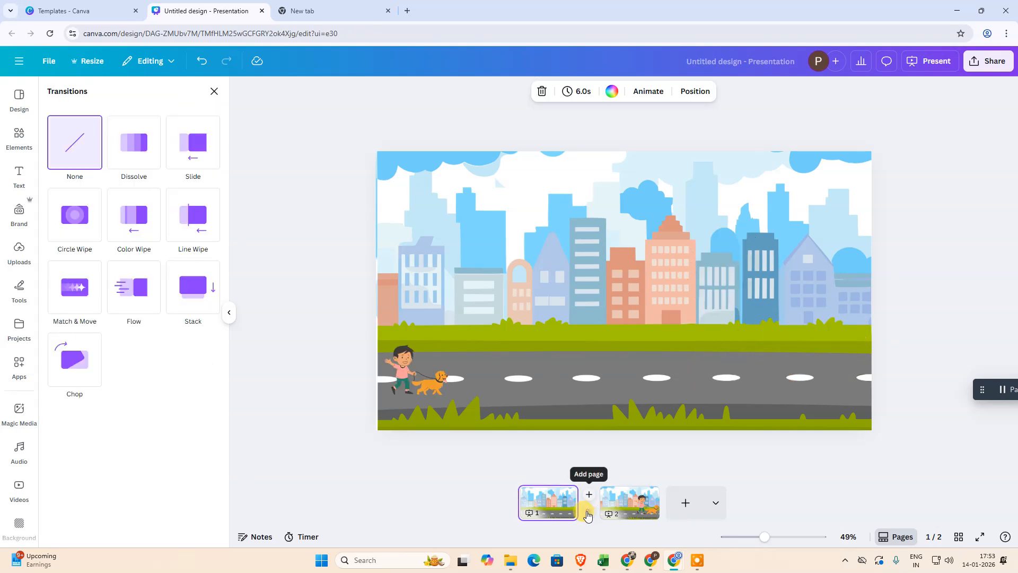
pyautogui.click(87, 306)
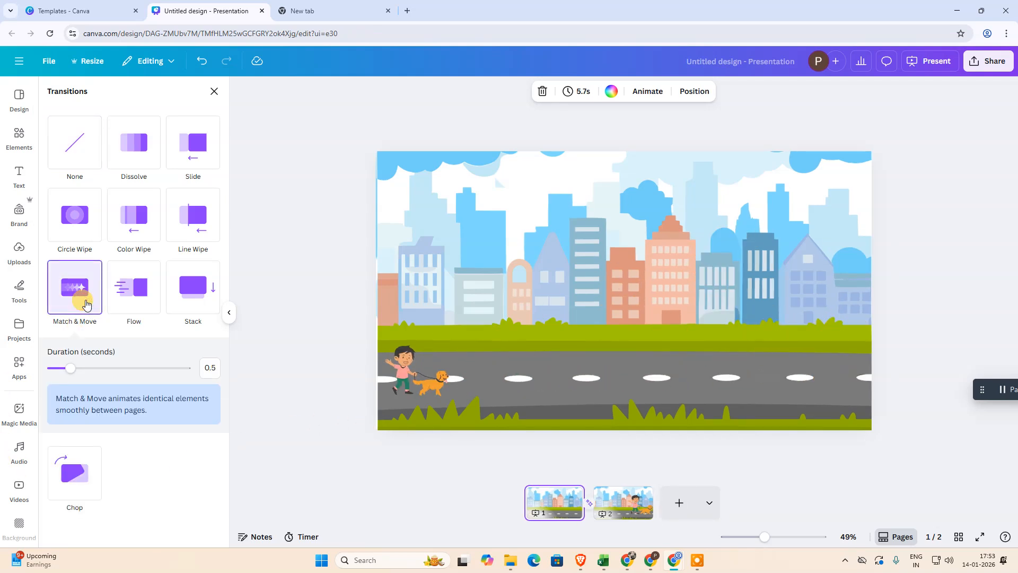
pyautogui.click(214, 91)
pyautogui.click(565, 167)
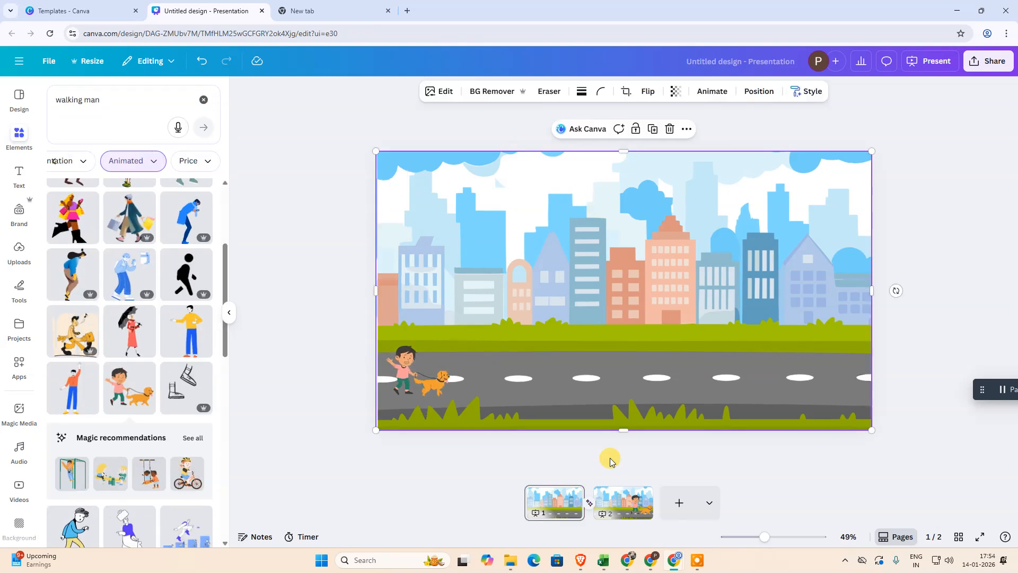
# Set the timing of page 1 to 18.0 seconds, applied to both pages
pyautogui.click(561, 500)
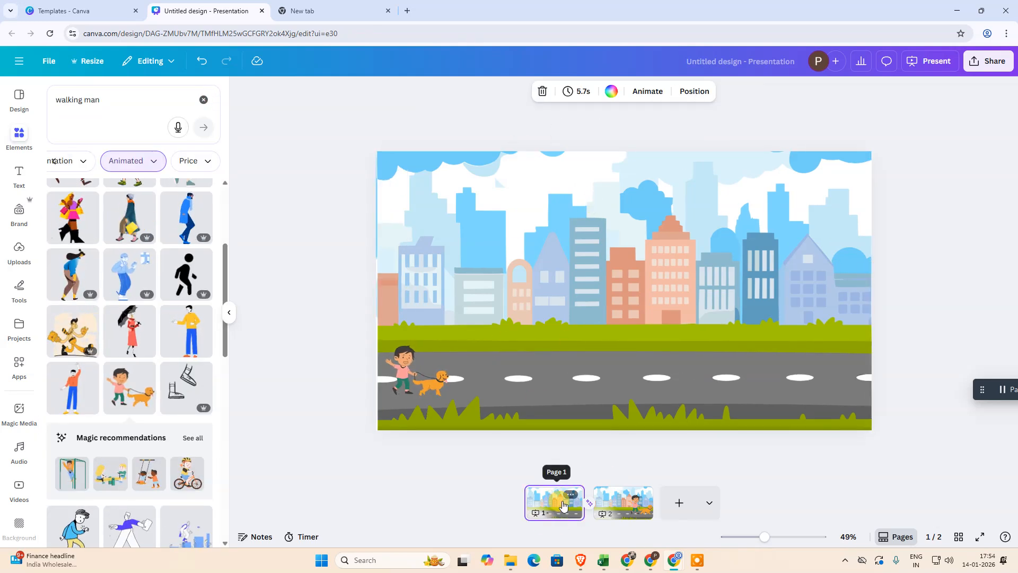
pyautogui.click(579, 91)
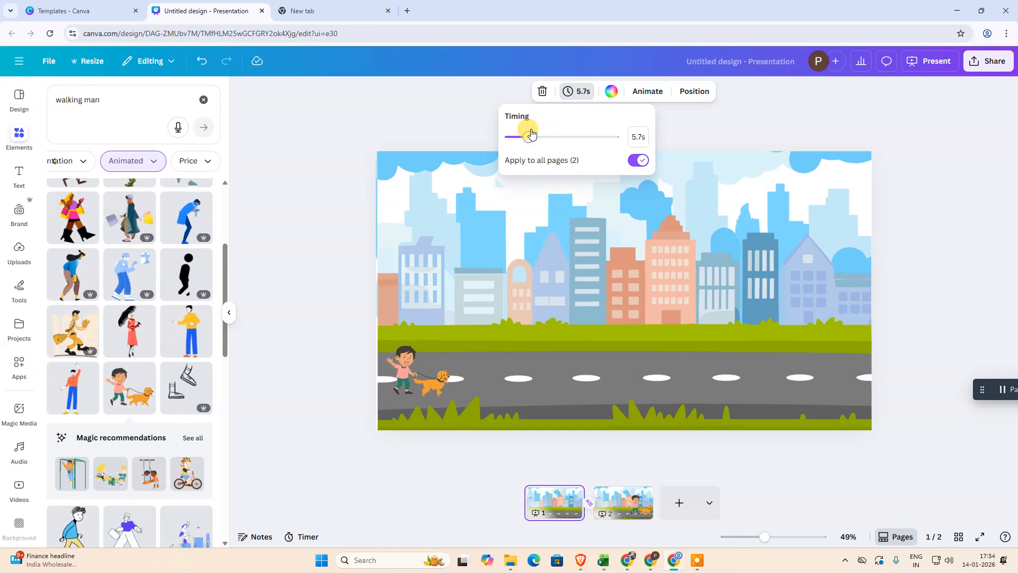
pyautogui.moveTo(533, 140); pyautogui.dragTo(561, 140)
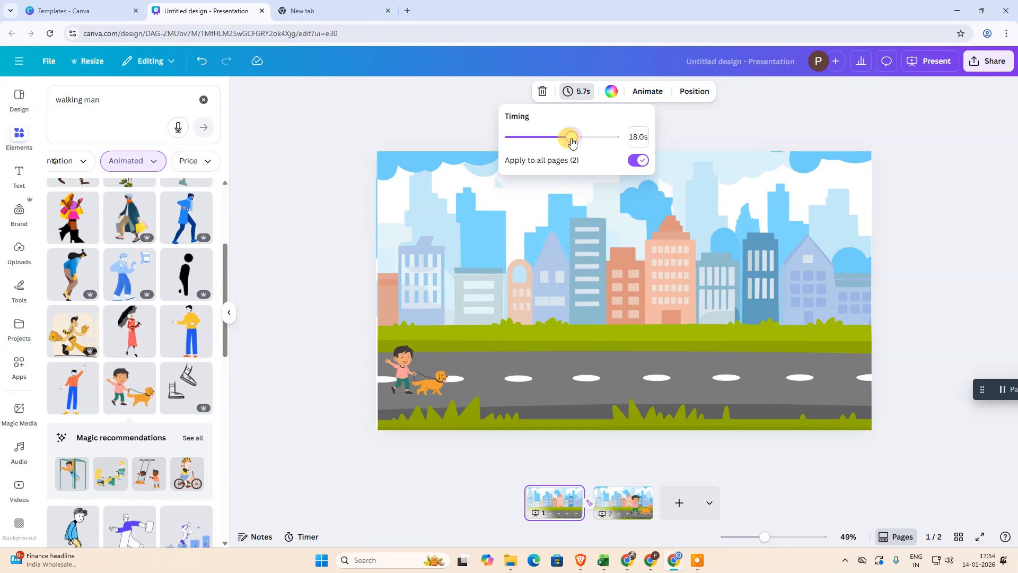
pyautogui.click(641, 200)
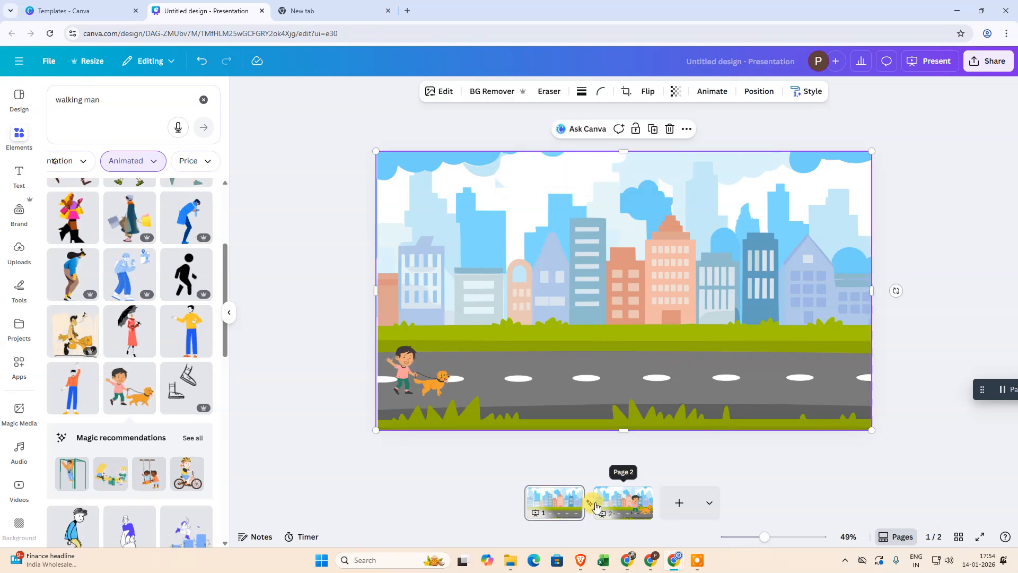
# Lengthen the Match & Move transition between pages 1 and 2 to 5 seconds
pyautogui.click(588, 504)
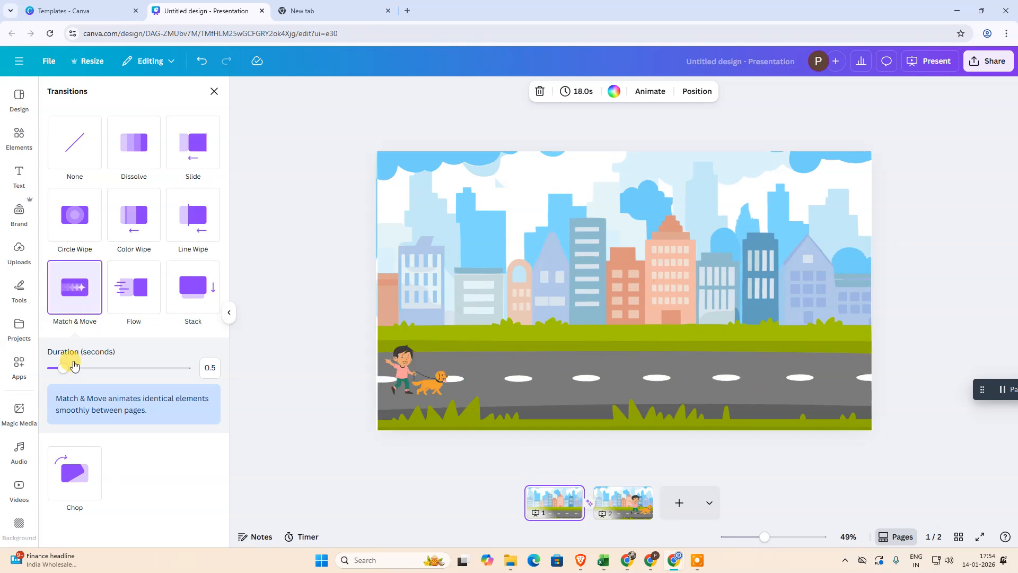
pyautogui.moveTo(64, 373); pyautogui.dragTo(173, 371)
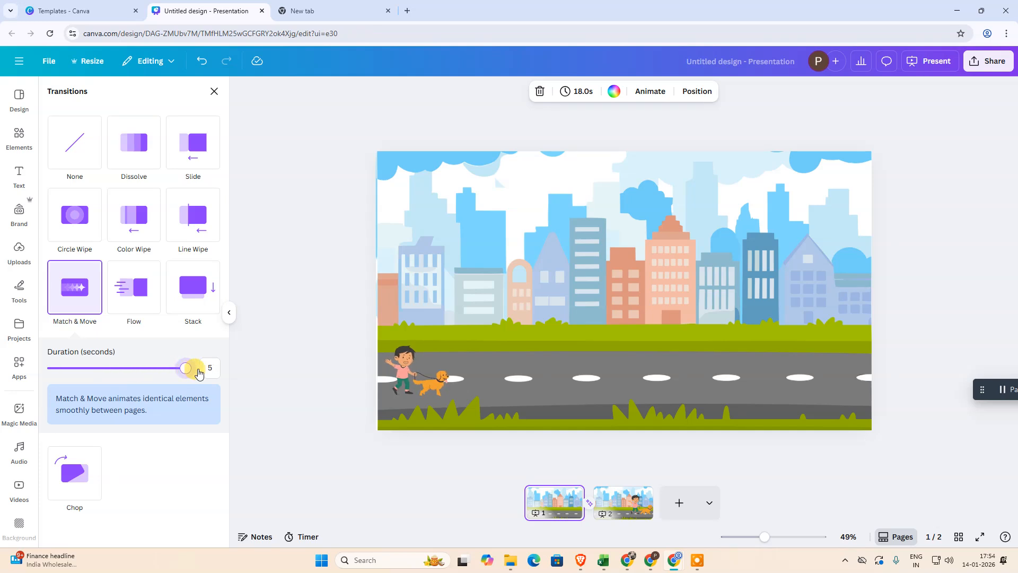
pyautogui.click(215, 91)
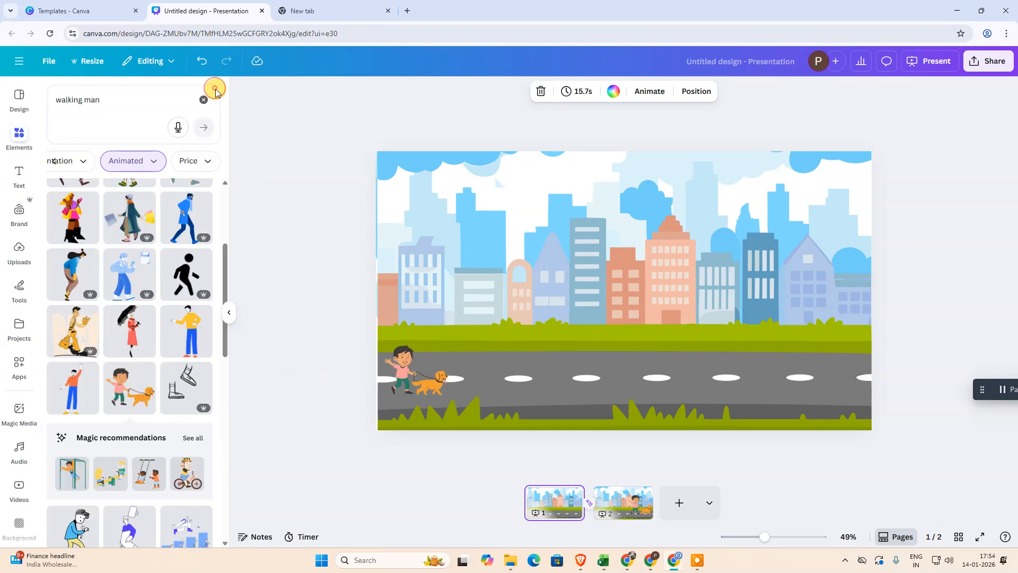
pyautogui.click(799, 476)
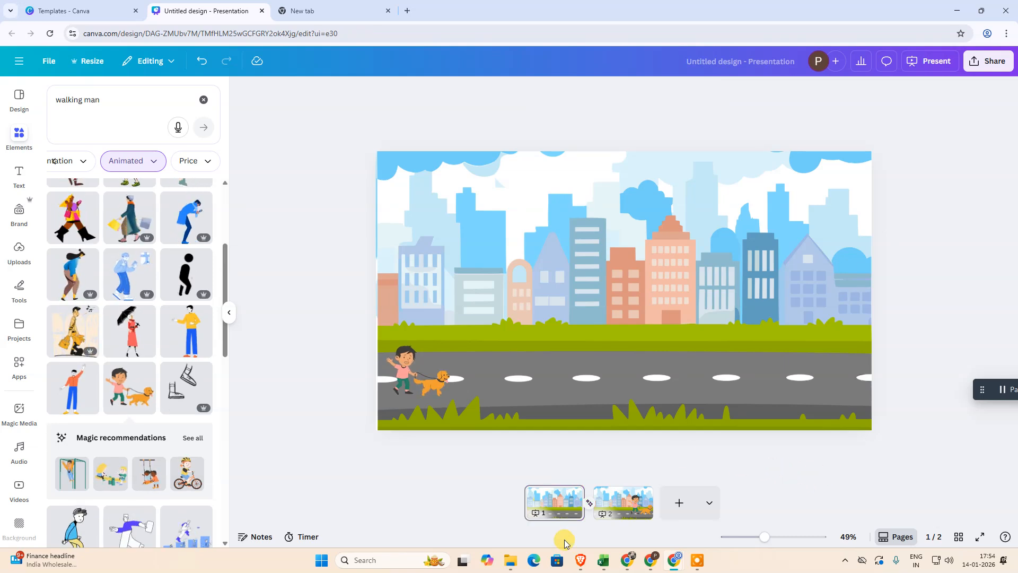
# Play the presentation full screen through the transition to page 2, and return to the editor
pyautogui.click(926, 54)
pyautogui.click(903, 342)
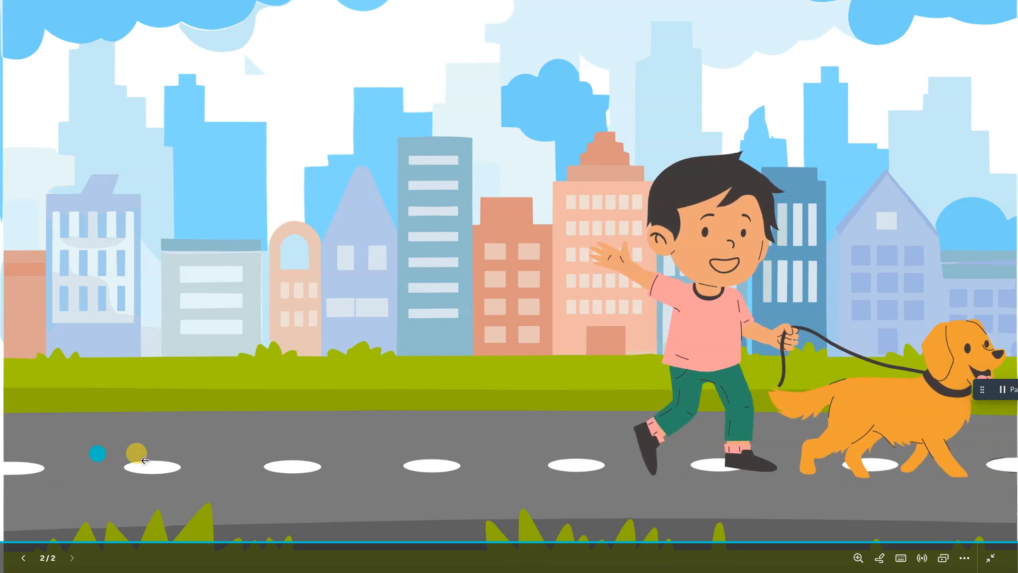
pyautogui.press('Escape')
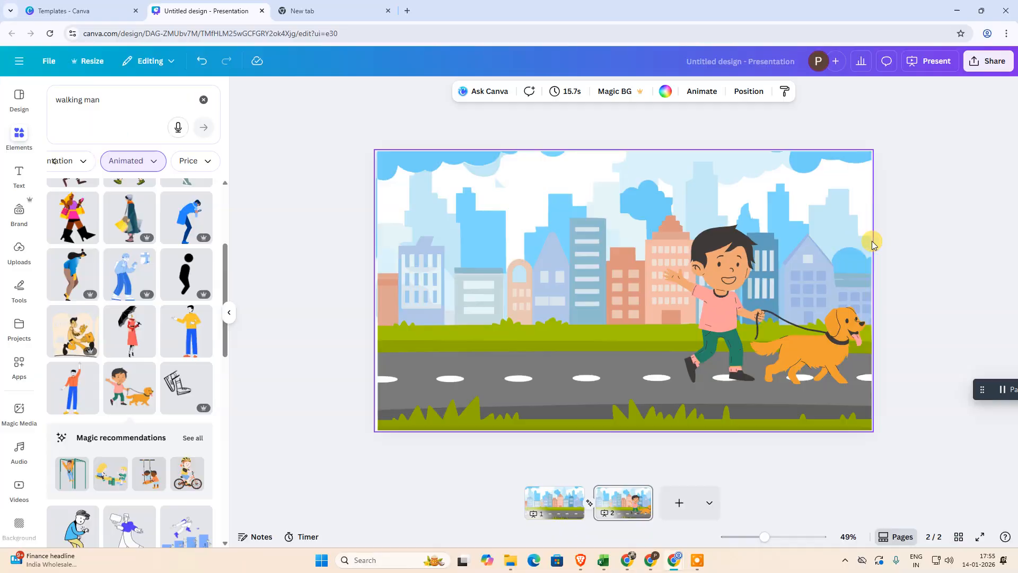
# Try the Dissolve, Slide and Circle Wipe transitions between pages 1 and 2
pyautogui.click(454, 334)
pyautogui.click(590, 503)
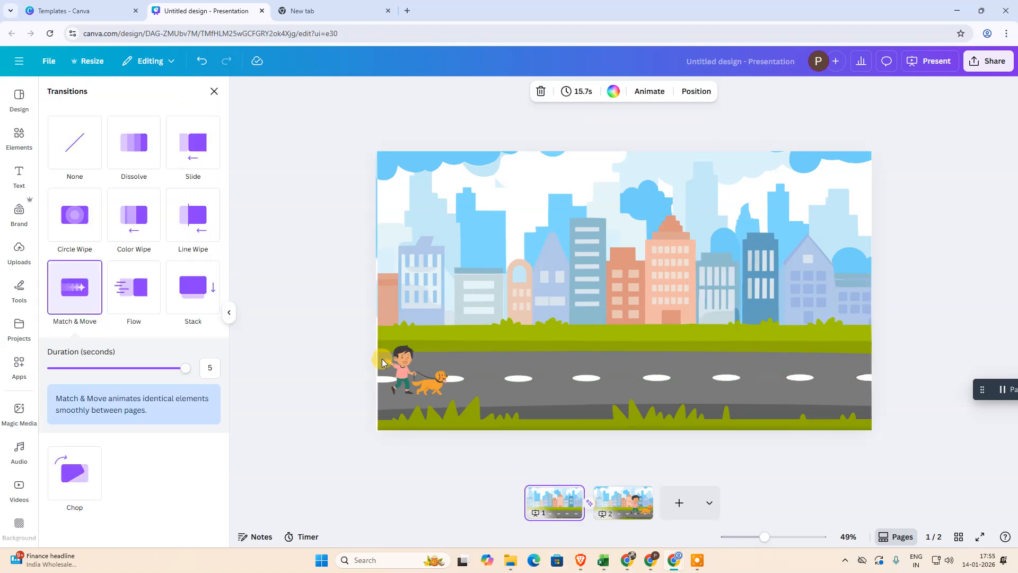
pyautogui.click(133, 152)
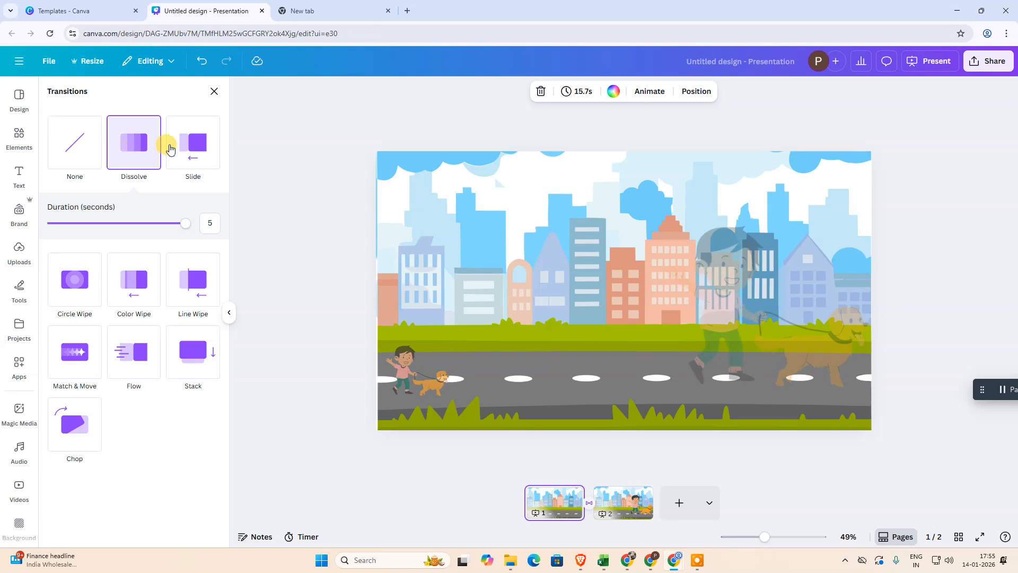
pyautogui.click(192, 143)
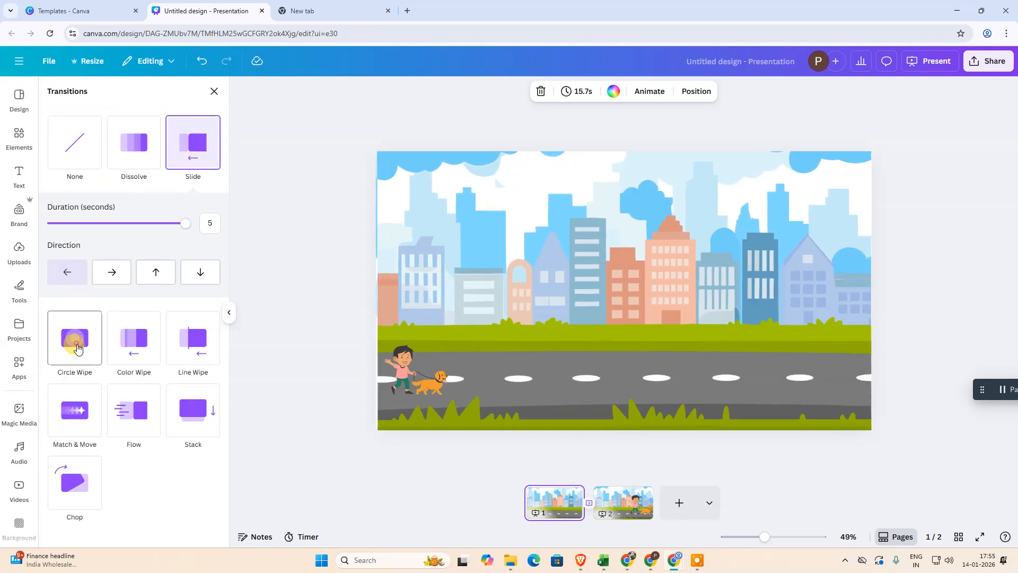
pyautogui.click(75, 331)
# Set the transition duration to 3.2 seconds and, after trying Color Wipe, Line Wipe and Match & Move, apply Flow between the two pages
pyautogui.moveTo(179, 294); pyautogui.dragTo(137, 298)
pyautogui.click(133, 215)
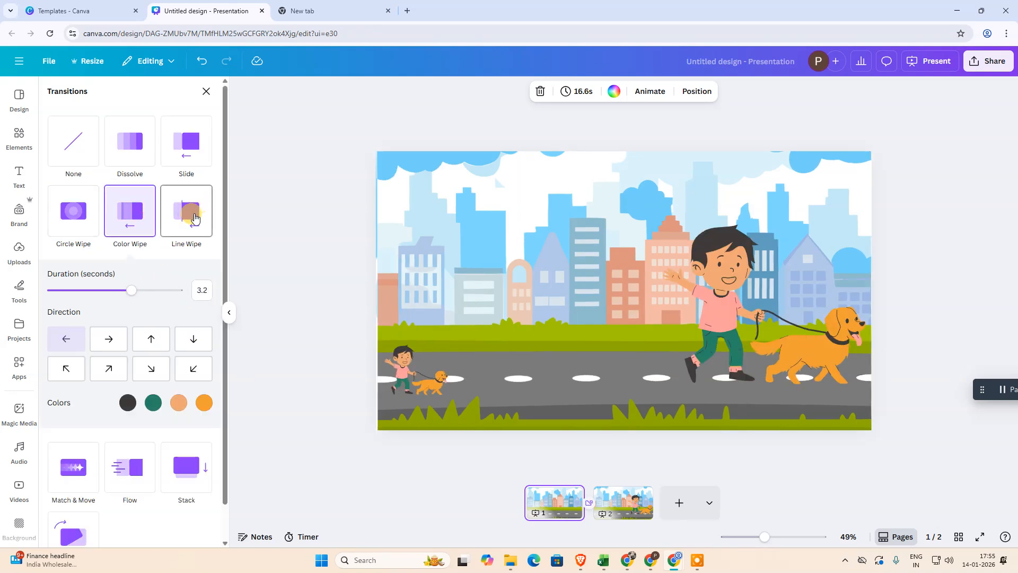
pyautogui.click(195, 217)
pyautogui.click(71, 416)
pyautogui.click(135, 296)
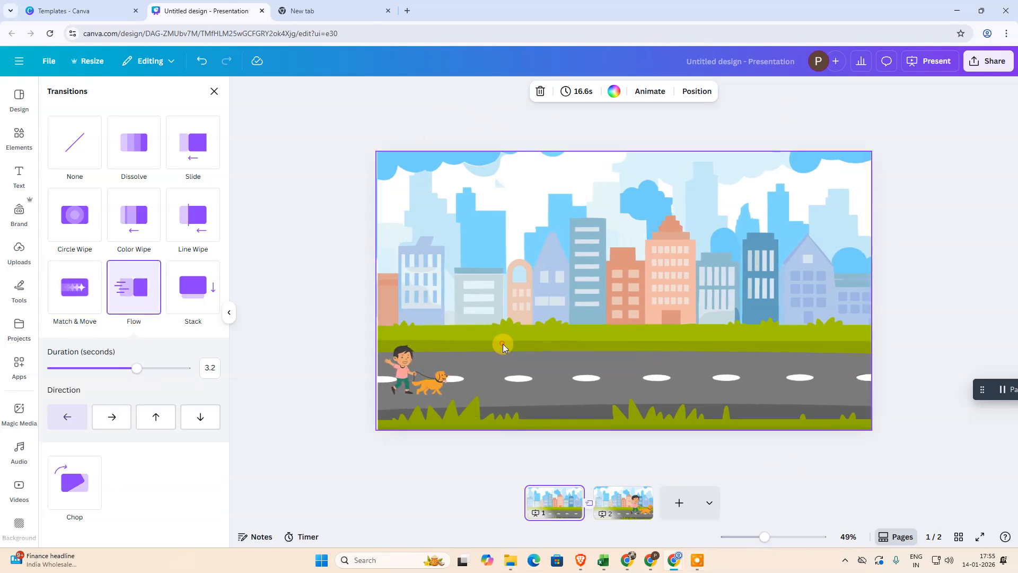
pyautogui.click(728, 415)
pyautogui.click(285, 492)
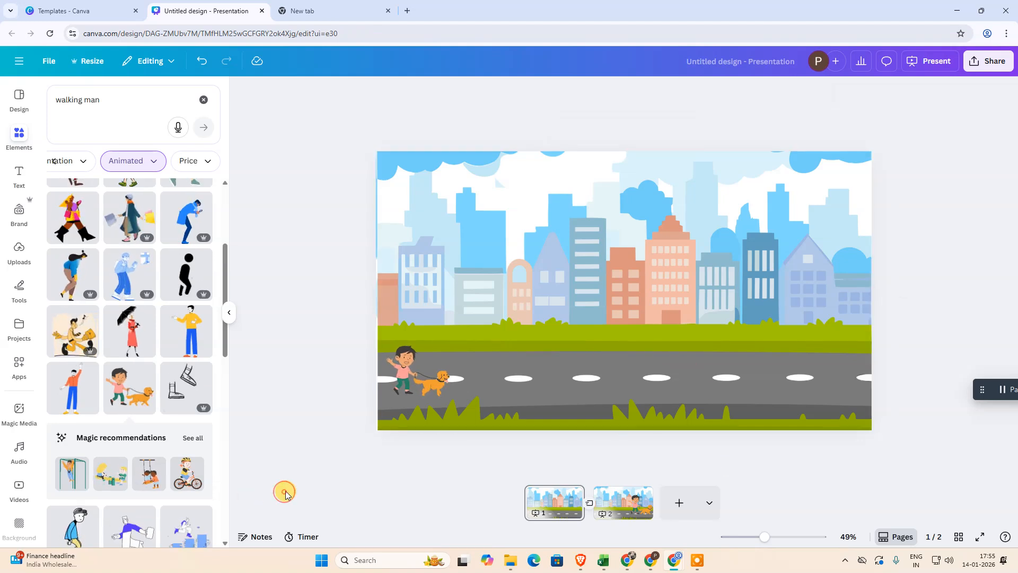